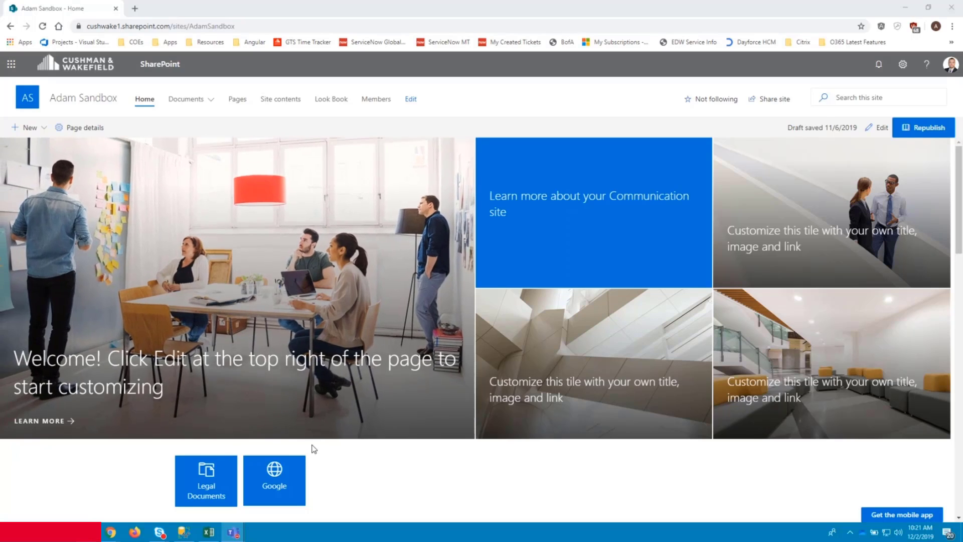
- Copy the 29 project rows of the Excel table, then cancel the pending copy
left_click(209, 532)
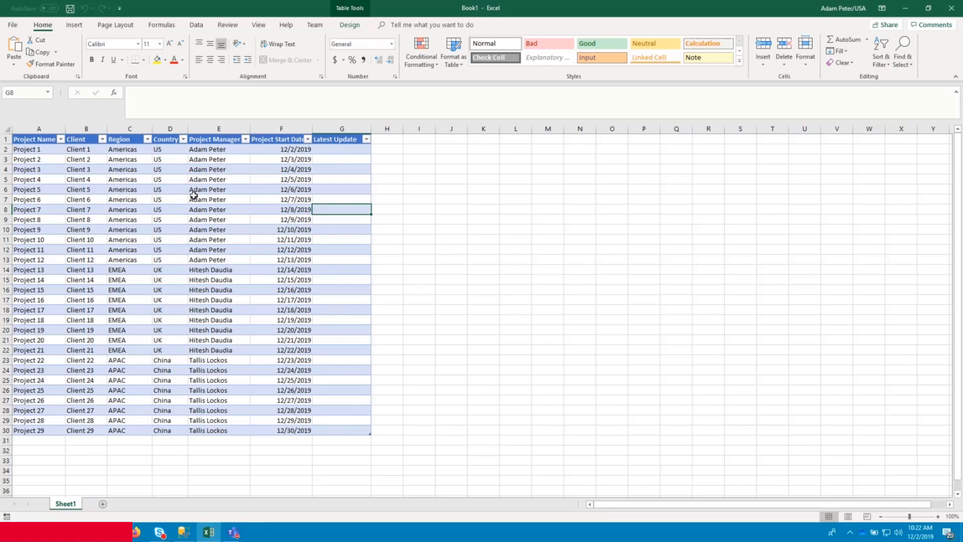
left_click(50, 159)
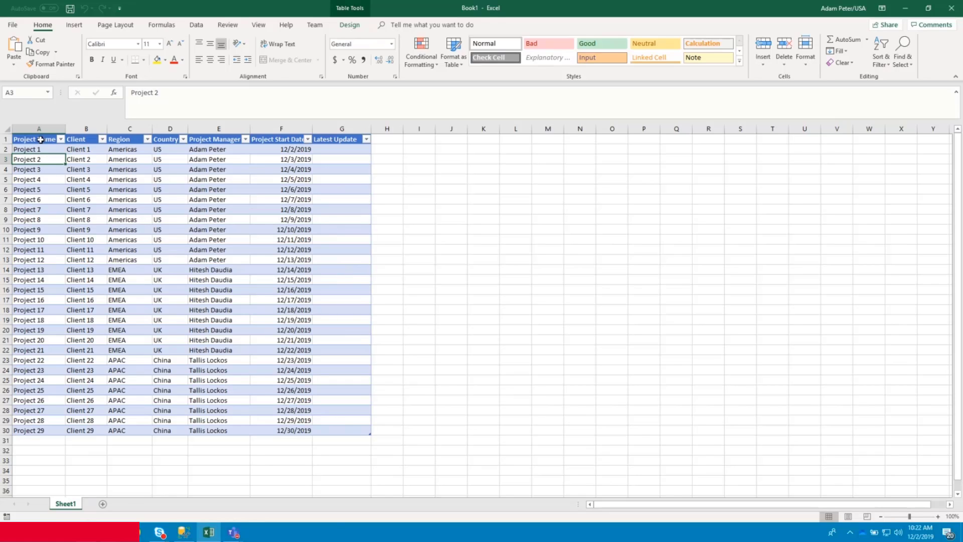
left_click(40, 140)
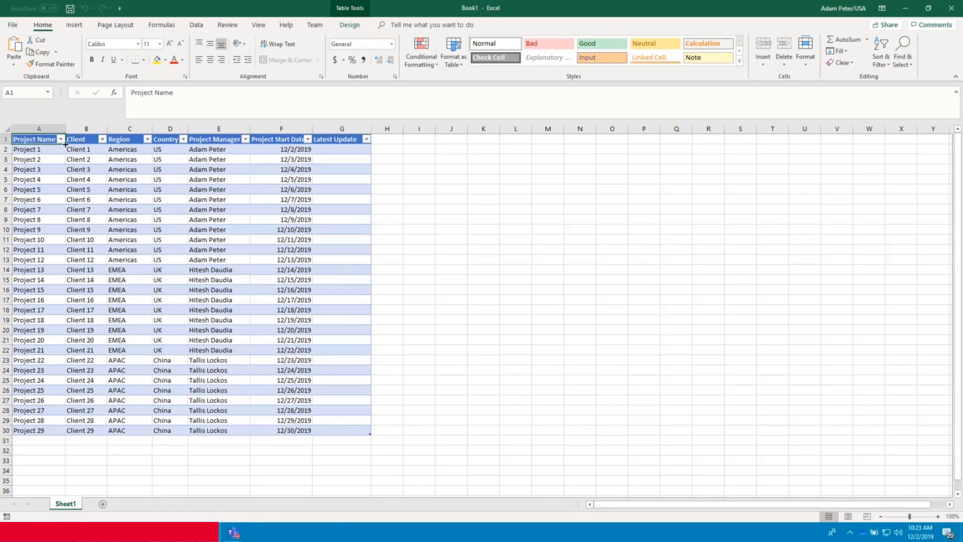
mouse_move(40, 149)
left_mouse_down()
mouse_move(311, 189)
mouse_move(345, 435)
mouse_move(344, 427)
left_mouse_up()
key("ctrl+c")
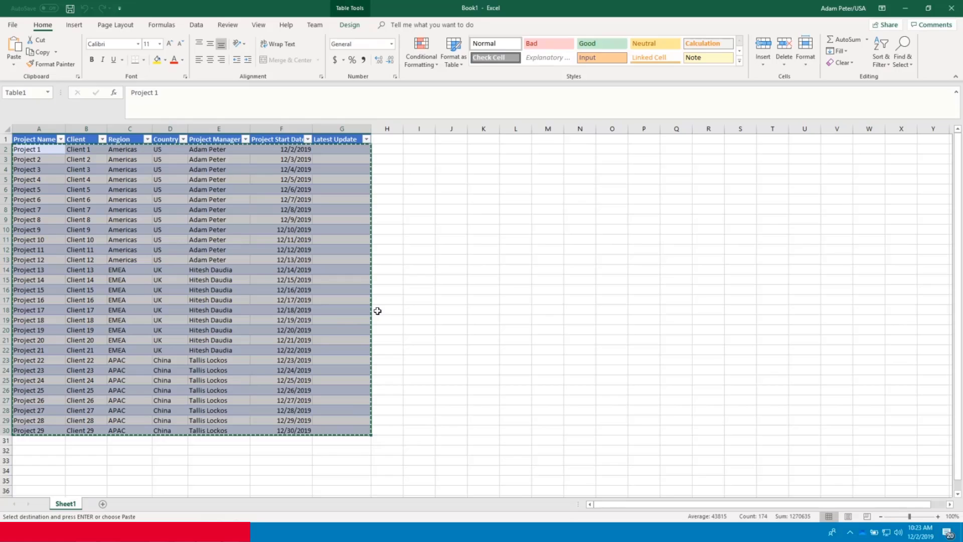
key("ctrl+Home")
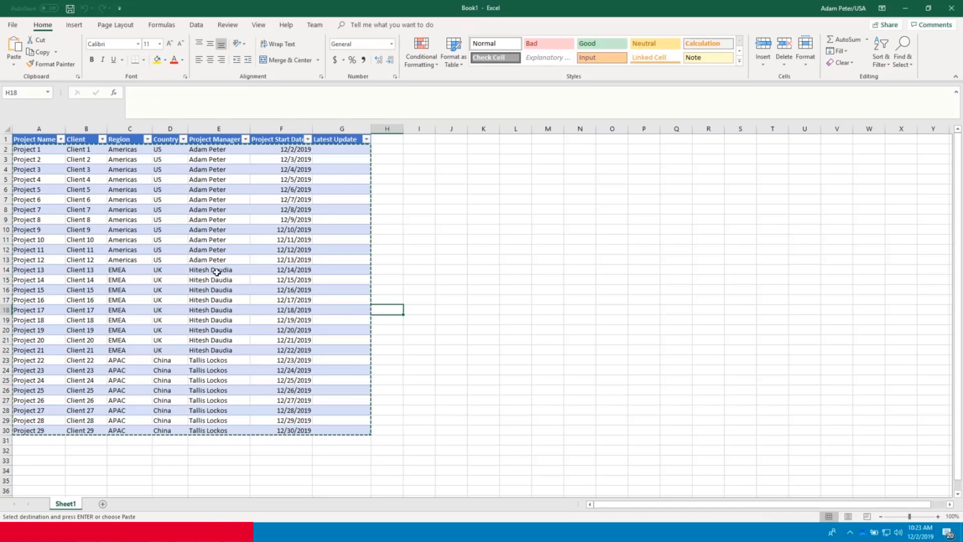
key("Escape")
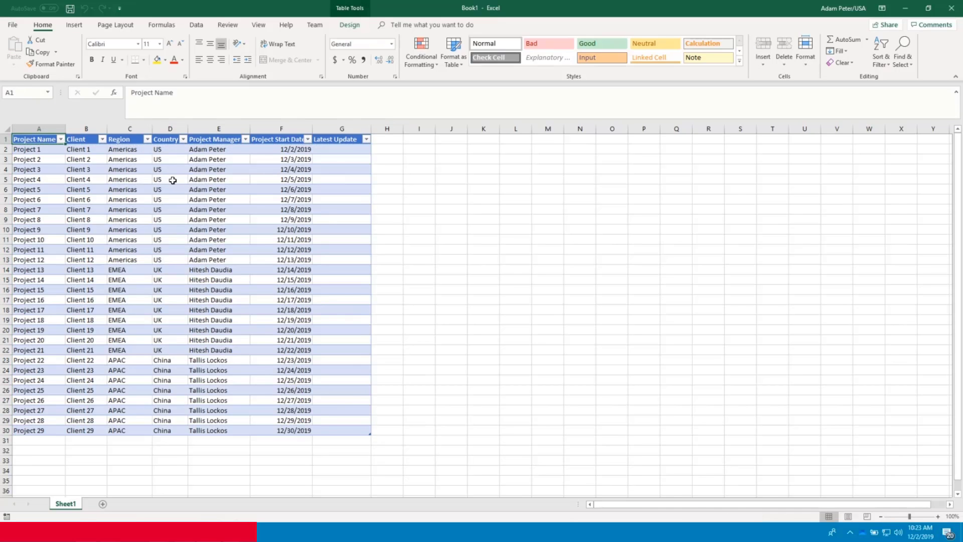
- Start Export Table to SharePoint List from Table Design, then bring the SharePoint site forward
left_click(346, 27)
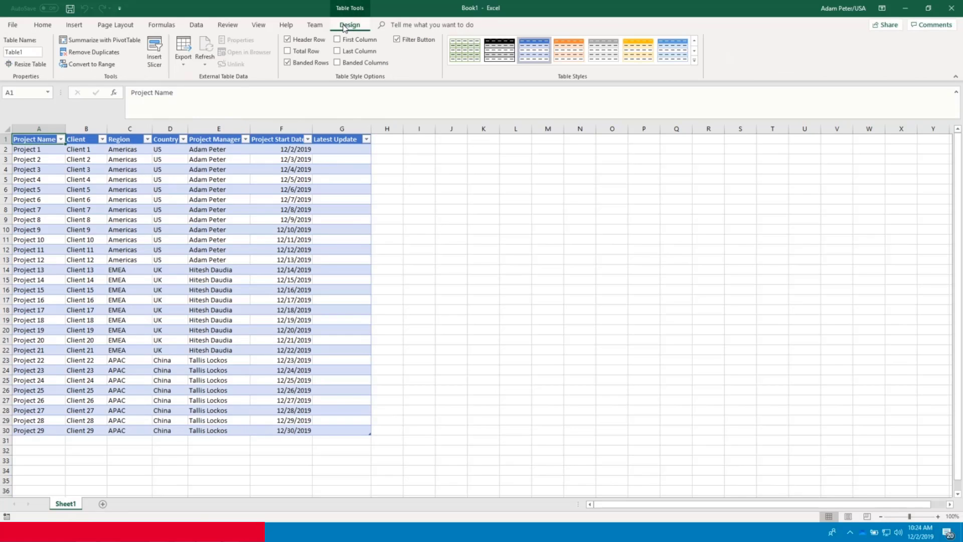
left_click(184, 55)
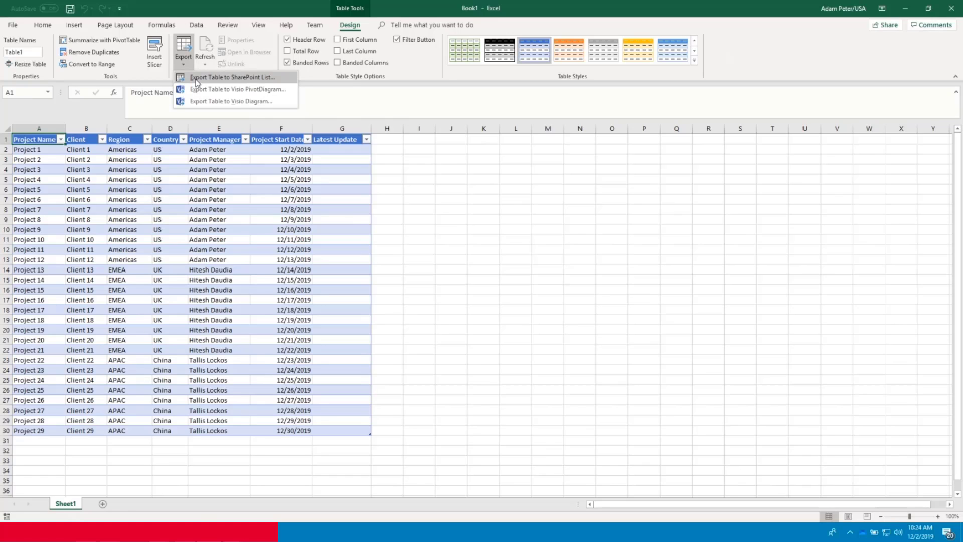
left_click(196, 79)
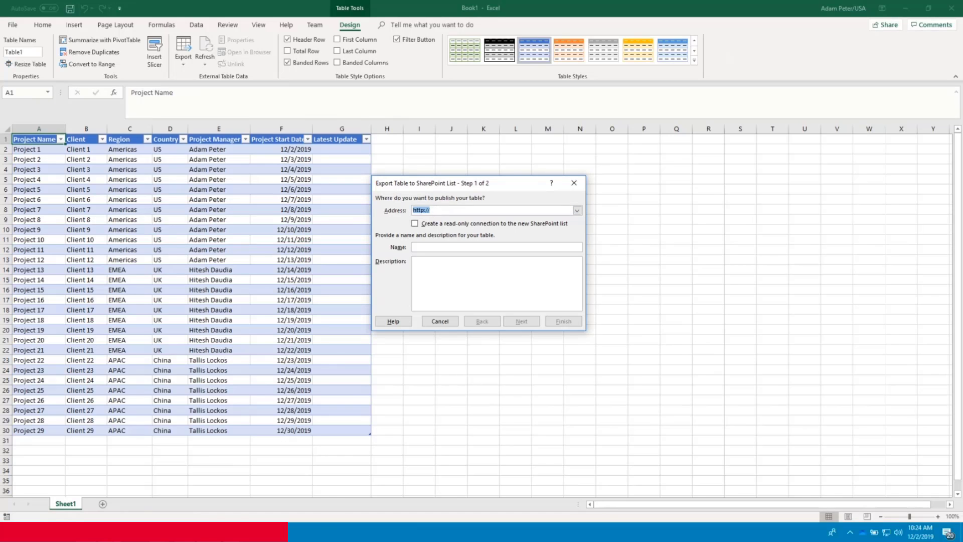
left_click(255, 494)
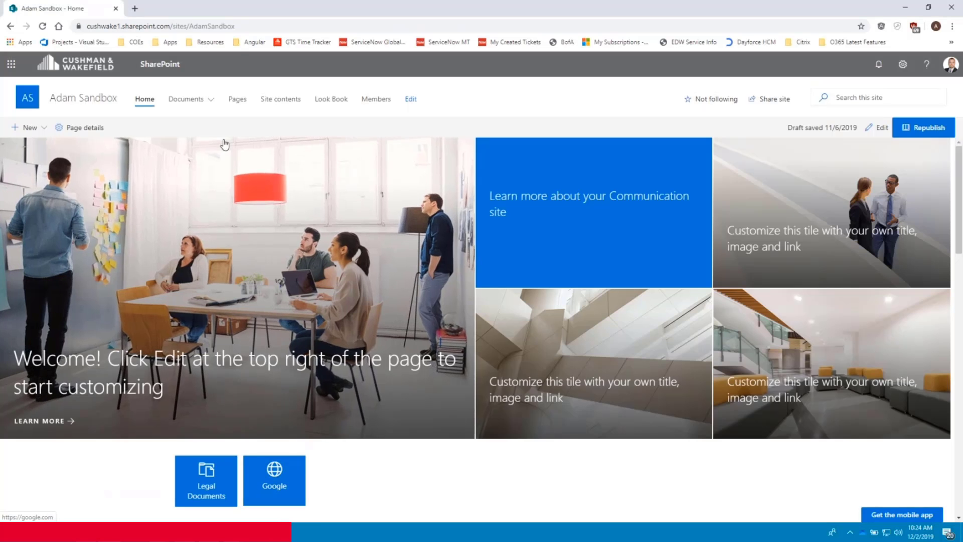
- Copy the sandbox site's base address from Site contents into the export wizard's Address box
left_click(98, 27)
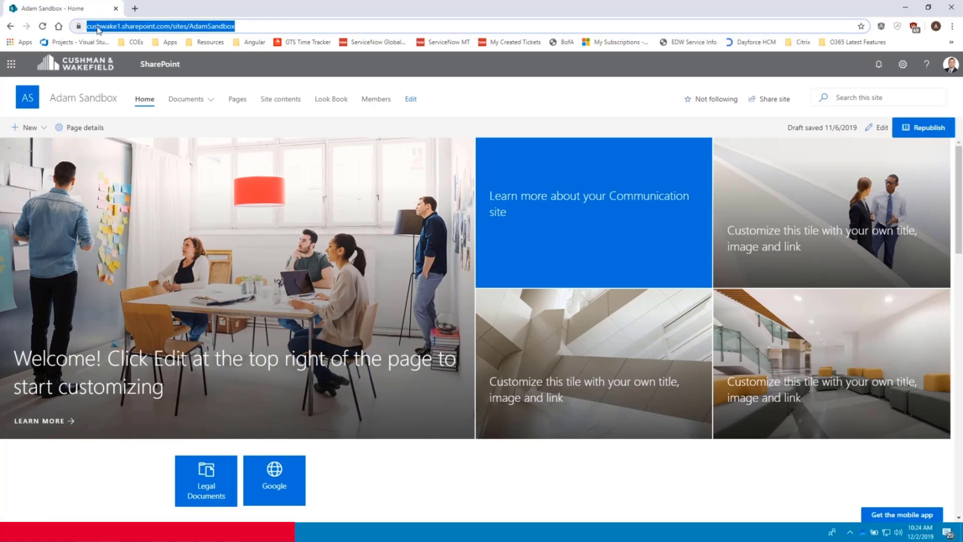
left_click(275, 103)
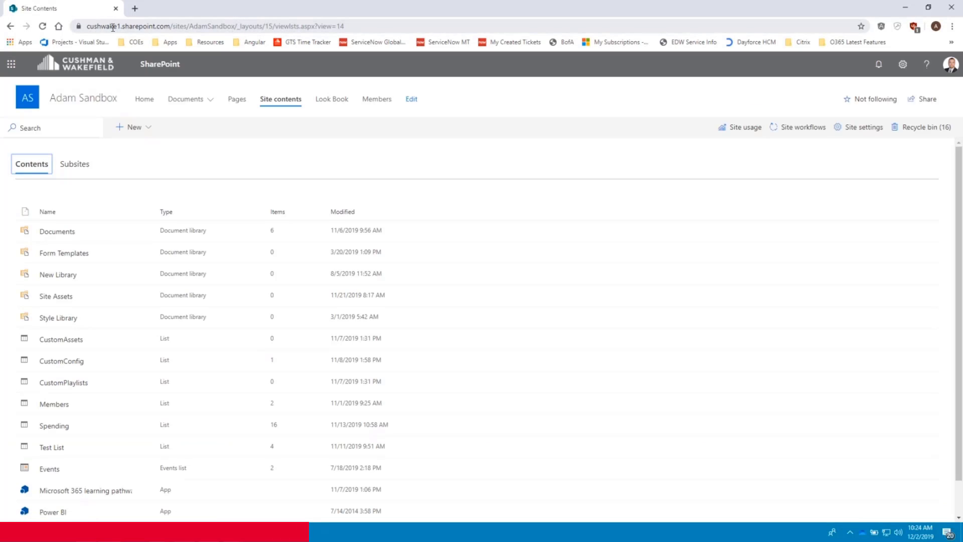
left_click_drag(234, 26, 59, 25)
key("ctrl+c")
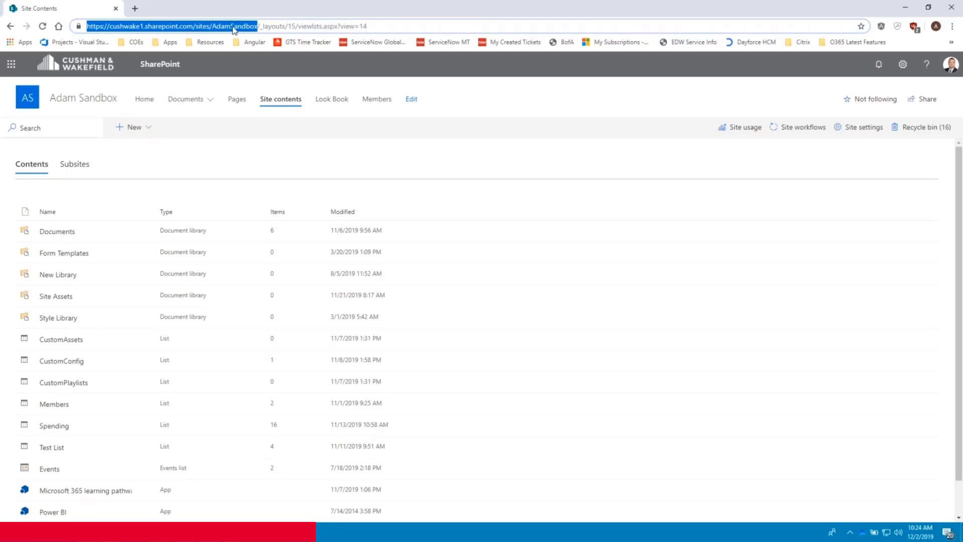
left_click(208, 531)
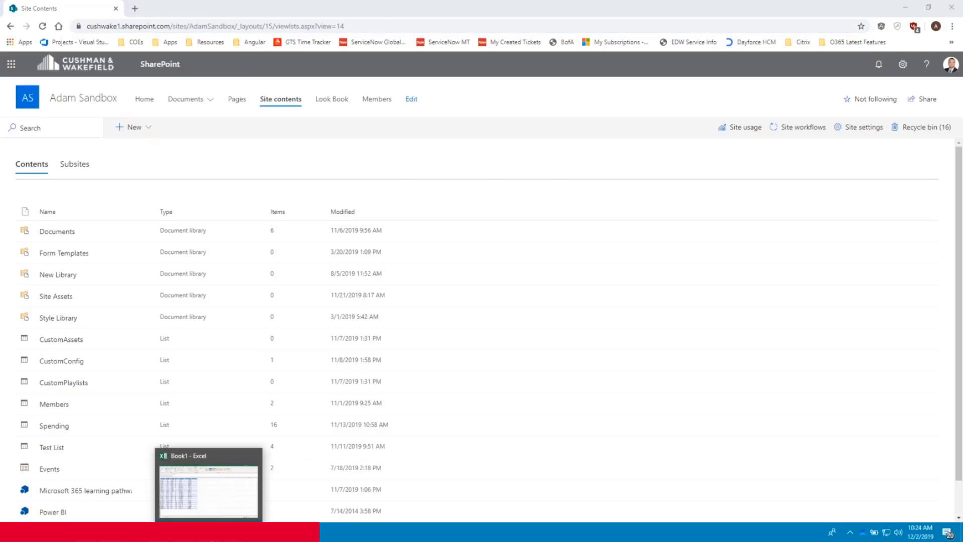
key("ctrl+v")
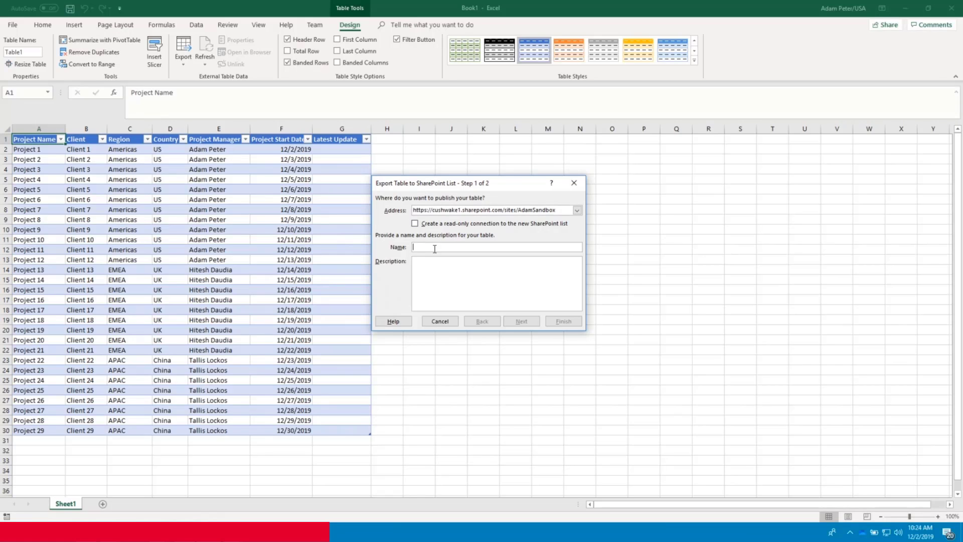
- Name the exported list 'Projects' and continue to the column data-type check
type("Projects")
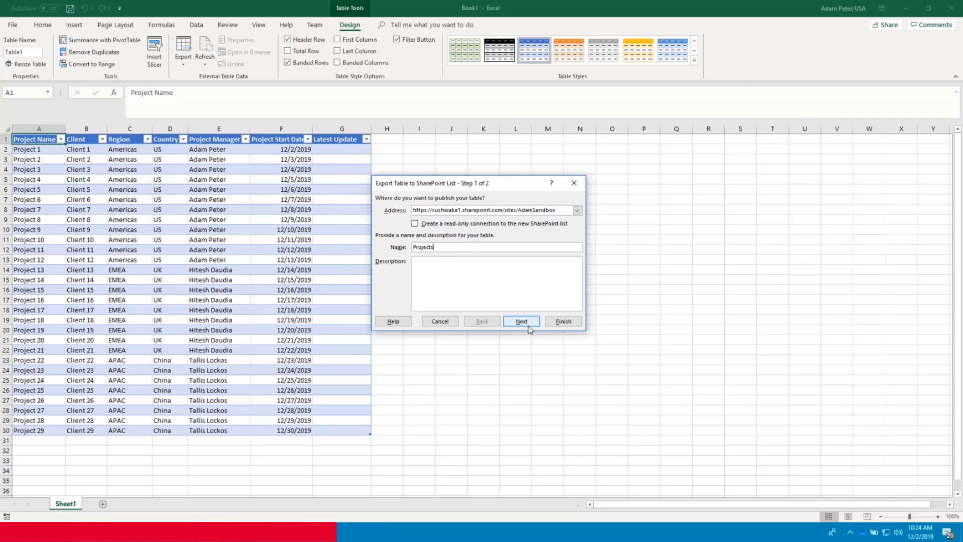
left_click(522, 321)
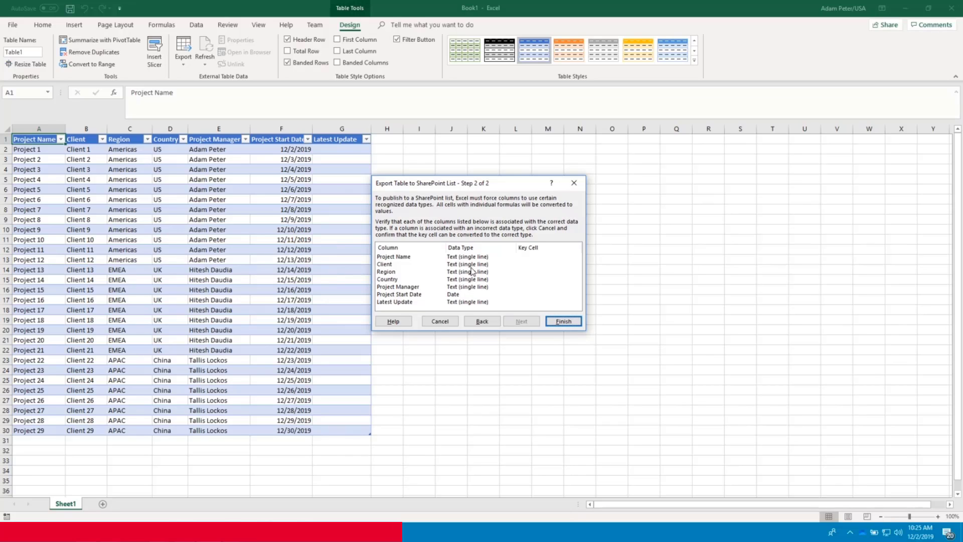
- Finish publishing the table as the Projects list and dismiss the success message
left_click(562, 324)
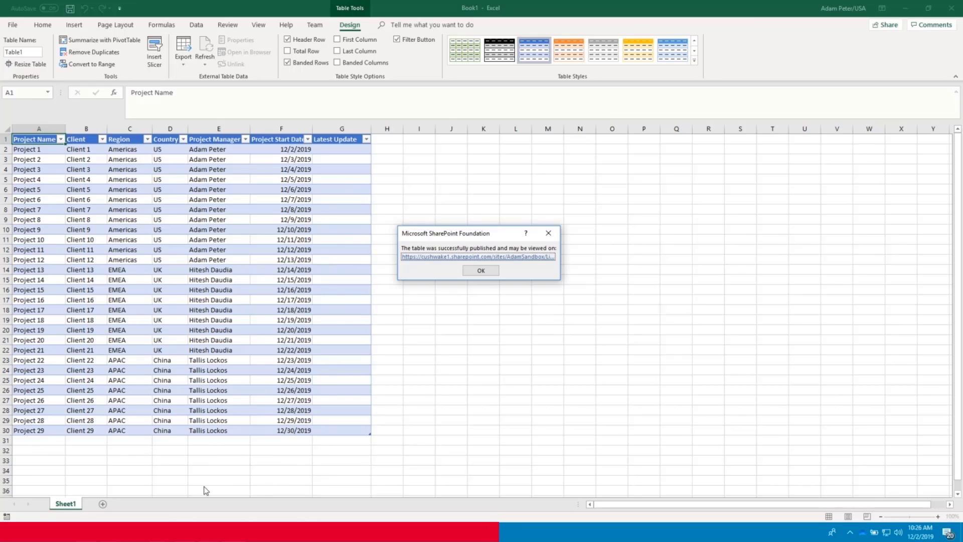
left_click(481, 271)
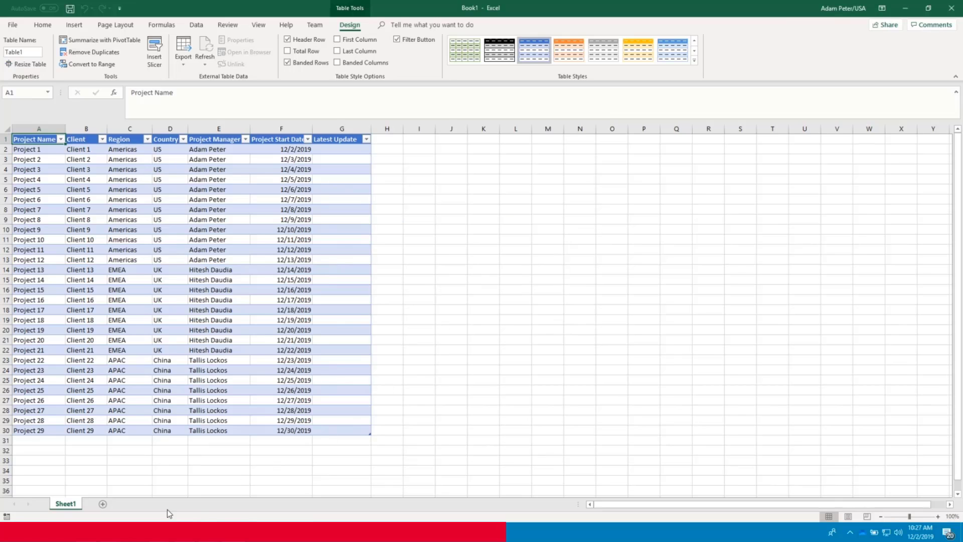
- Open the new Projects list from the site's contents page
left_click(273, 494)
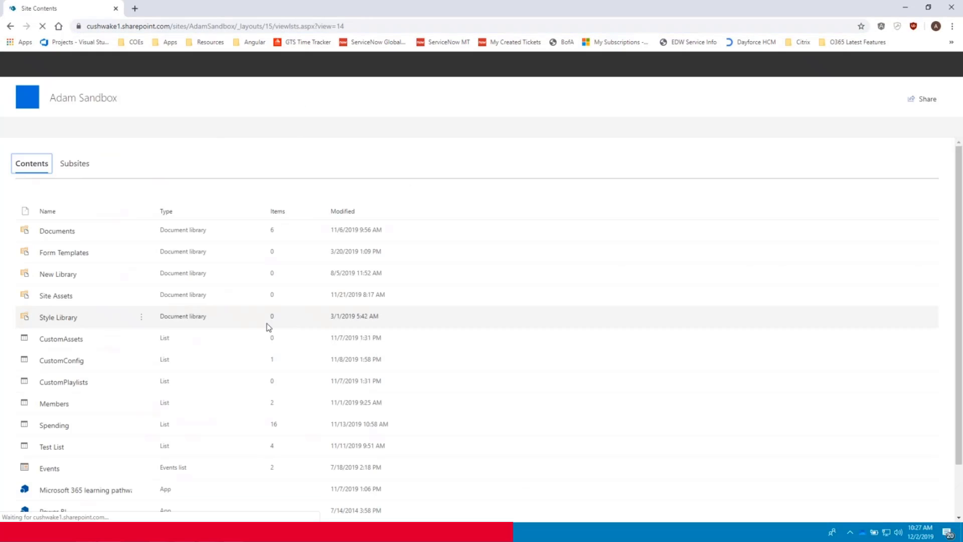
scroll(243, 328, "down", 2)
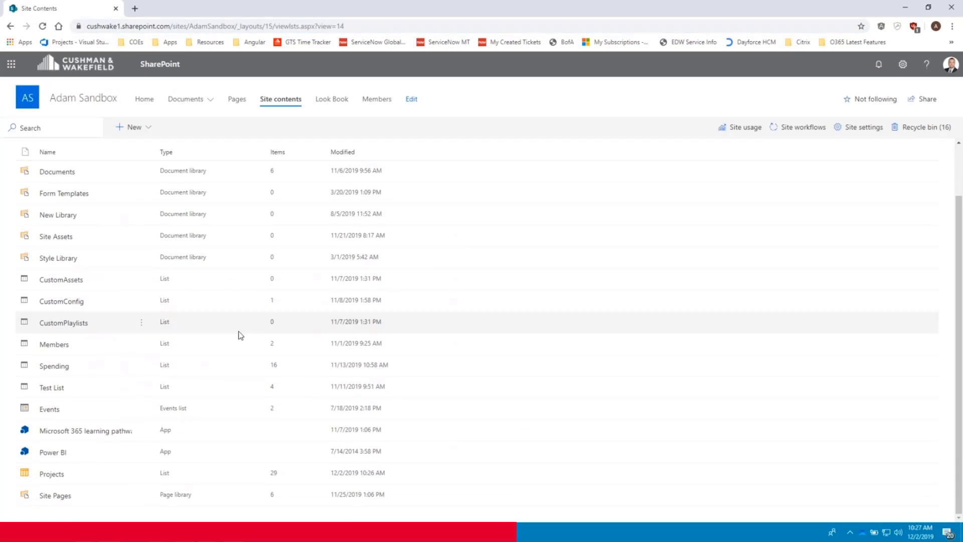
left_click(52, 475)
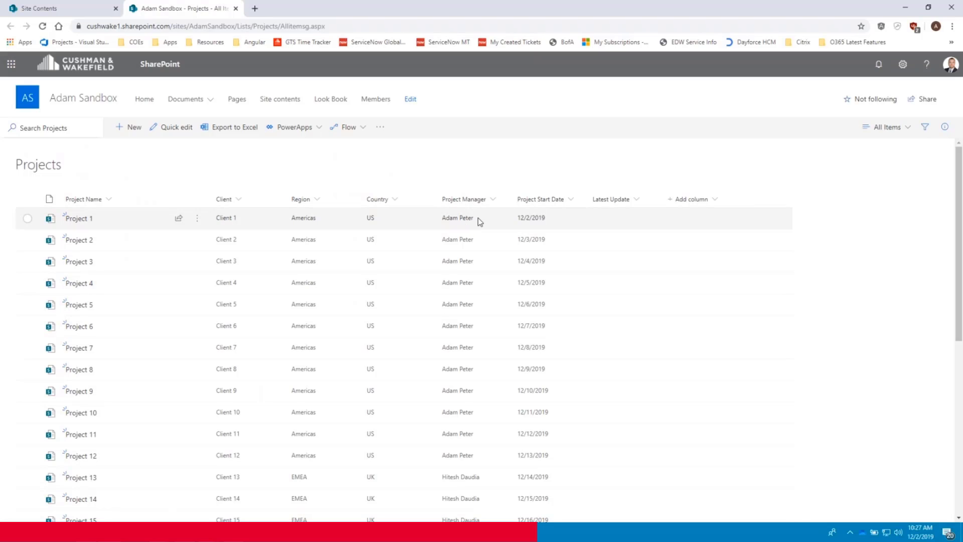
- Try filtering Project Manager by one name, then close the filter pane unapplied
left_click(498, 201)
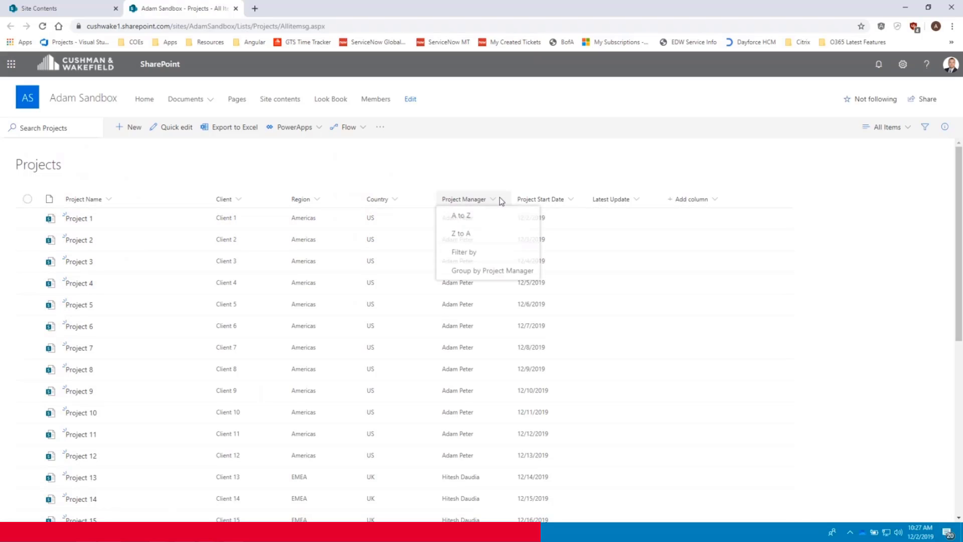
left_click(490, 257)
left_click(805, 141)
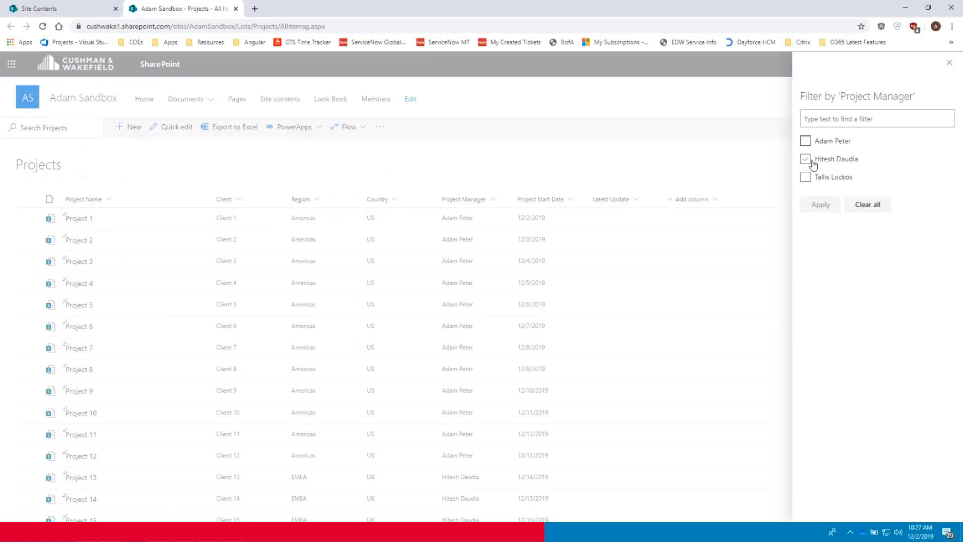
left_click(949, 66)
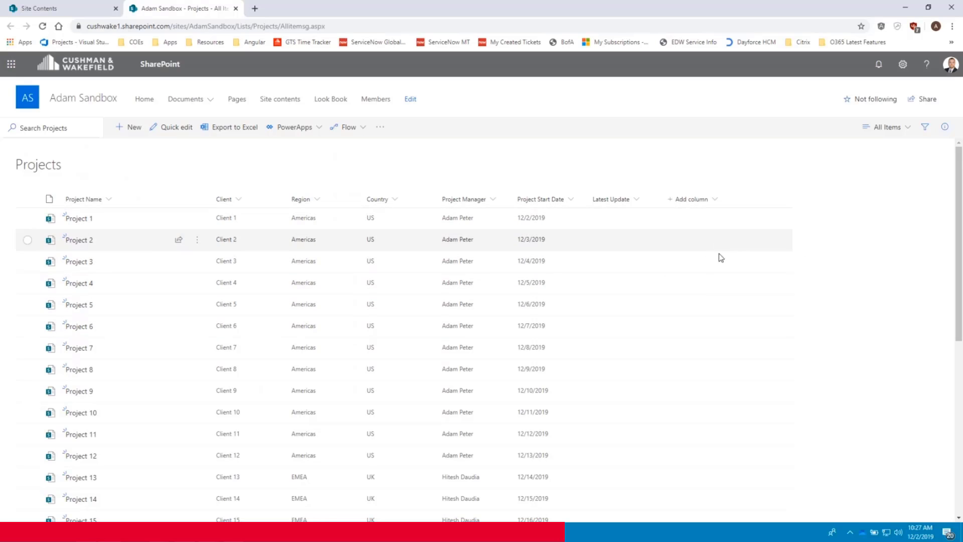
- Add a Person-type column named ProjectManager, without a space, to the Projects list
left_click(715, 200)
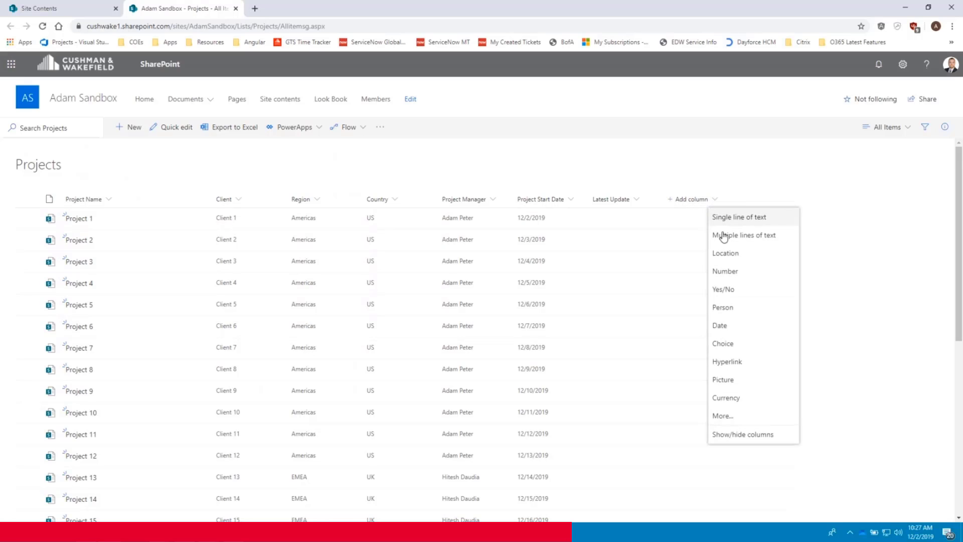
left_click(733, 310)
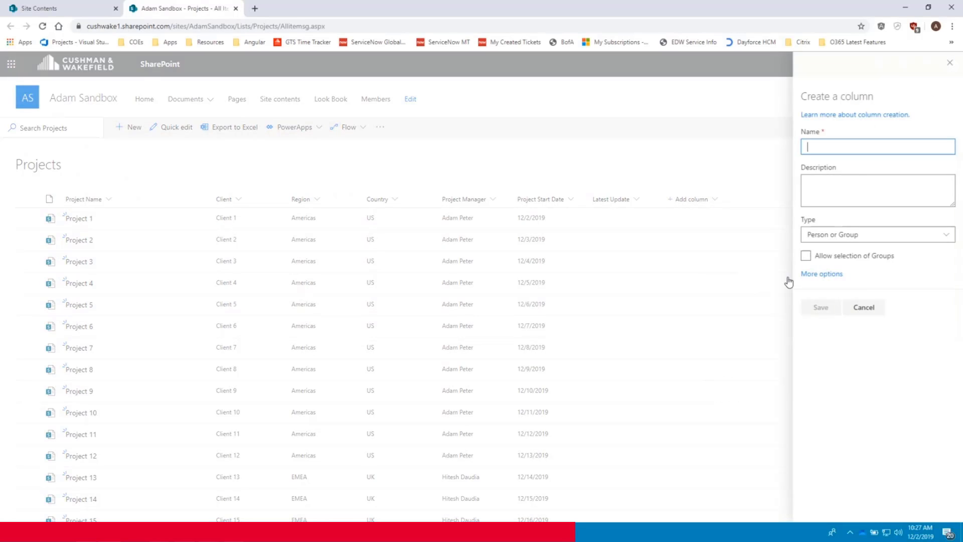
type("Project Manager")
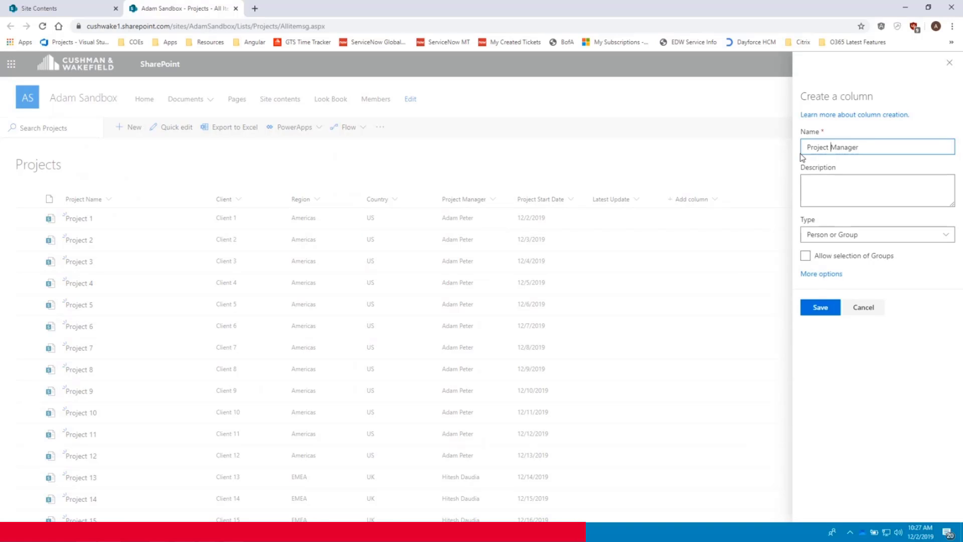
key("BackSpace")
left_click(823, 311)
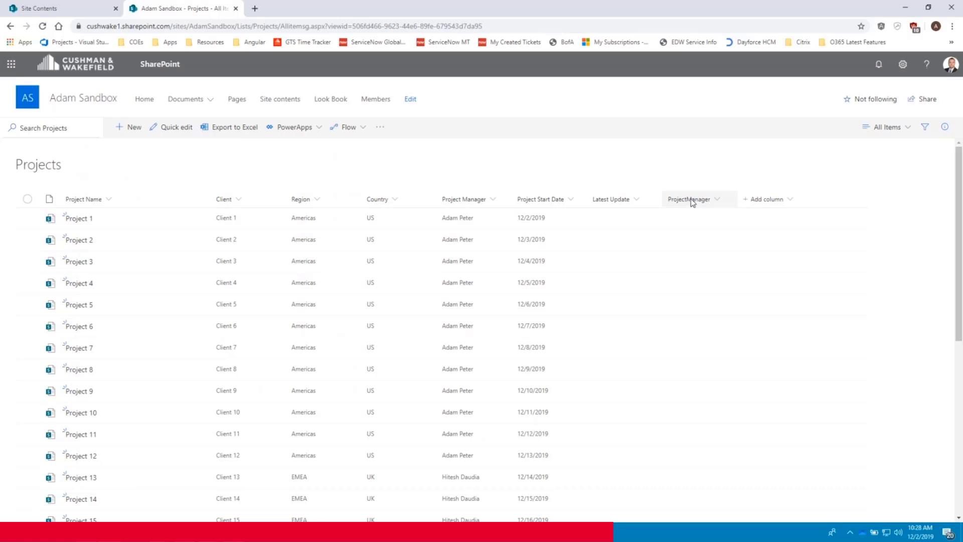
- Move ProjectManager right after Project Manager and save the All Items view with that order
left_click_drag(687, 198, 513, 201)
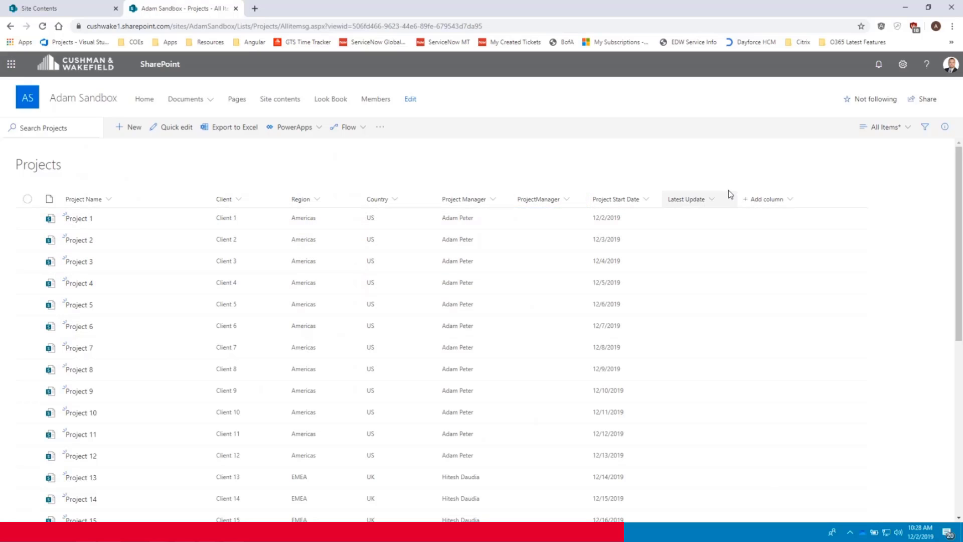
left_click(883, 128)
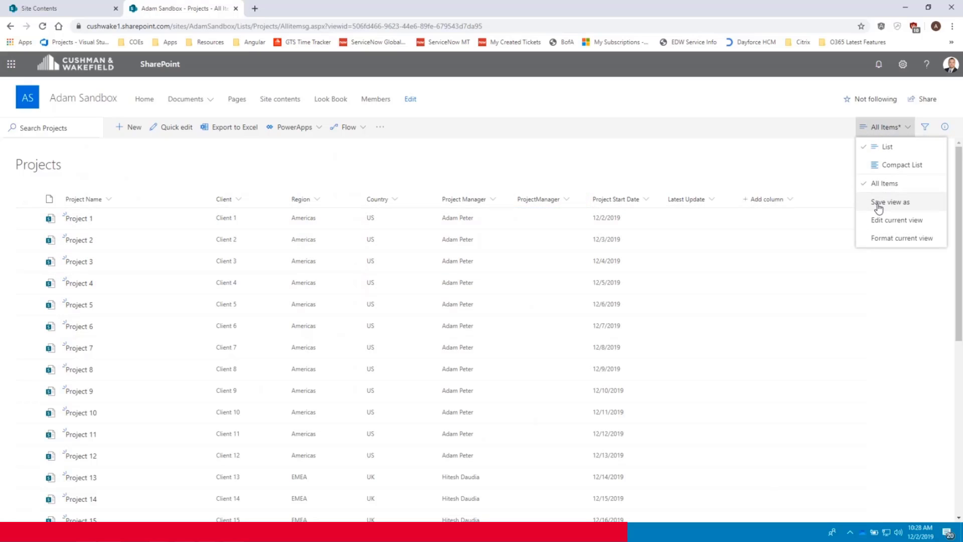
left_click(887, 202)
left_click(475, 328)
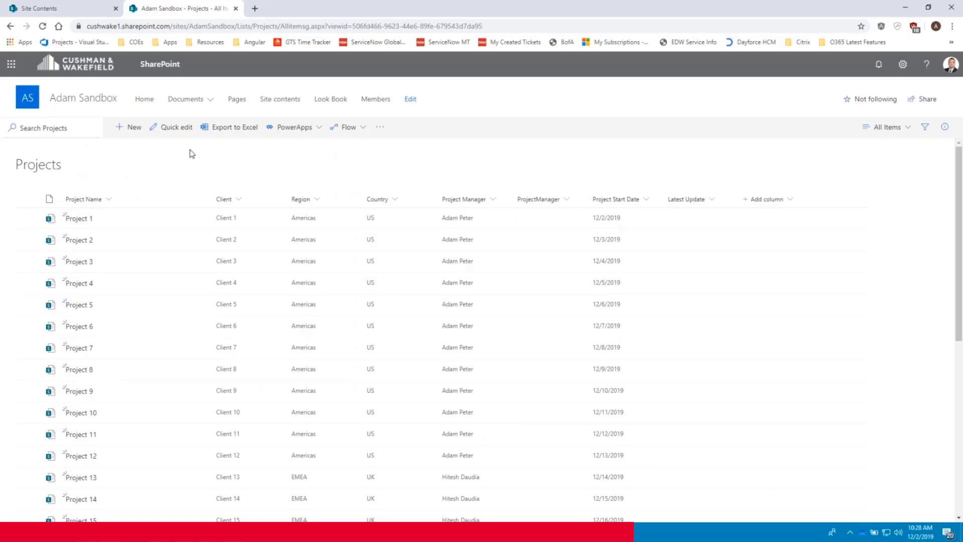
- In Quick edit, copy the Project Manager names across into the ProjectManager column
left_click(163, 134)
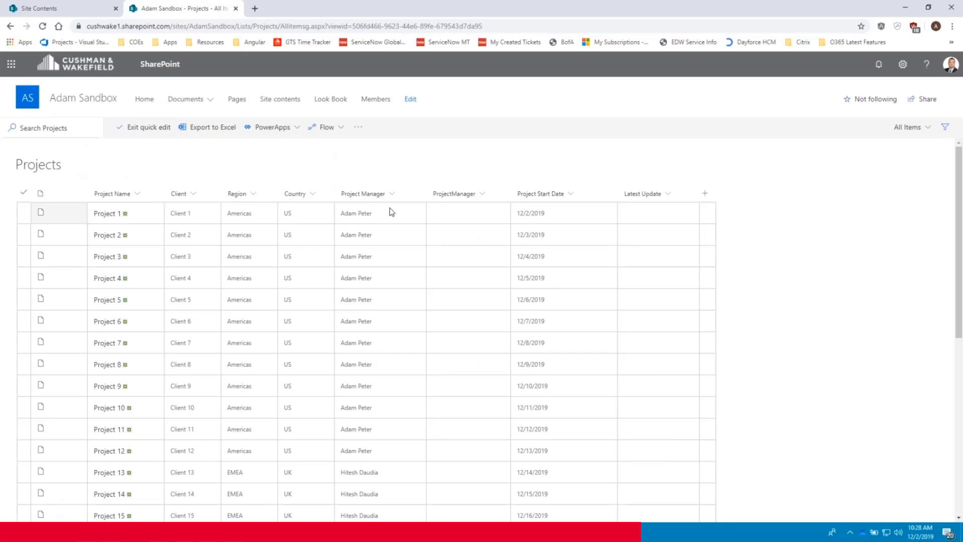
left_click_drag(398, 221, 397, 465)
scroll(408, 442, "down", 2)
scroll(405, 441, "down", 4)
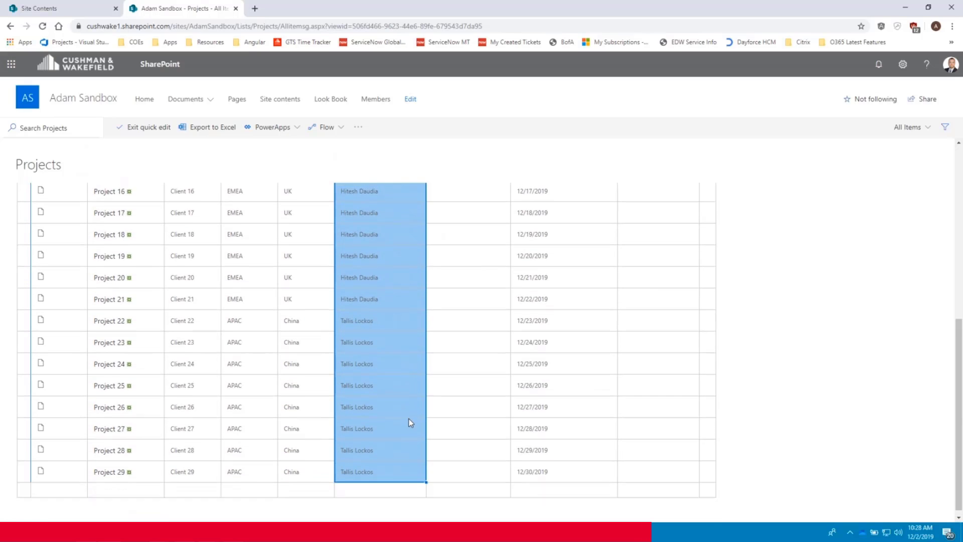
left_click_drag(427, 475, 498, 471)
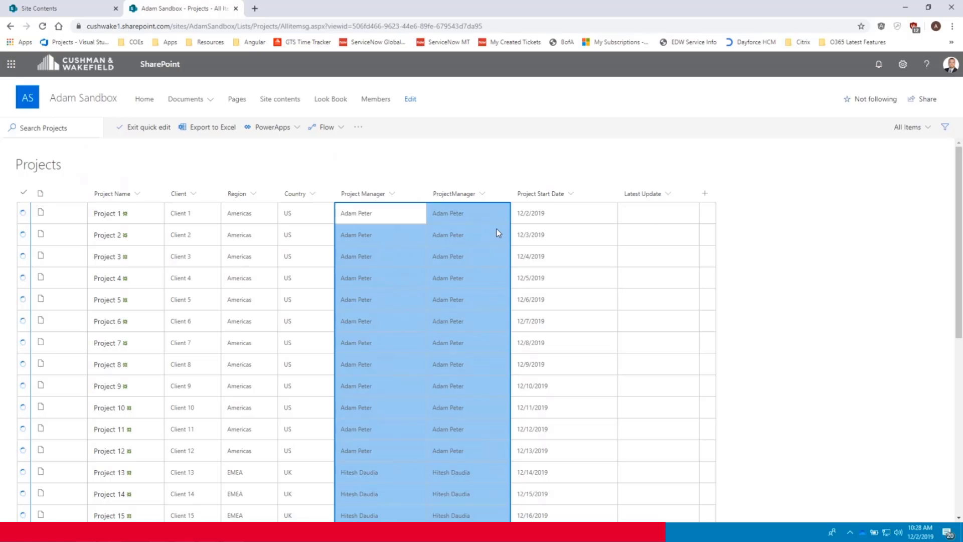
left_click(507, 215)
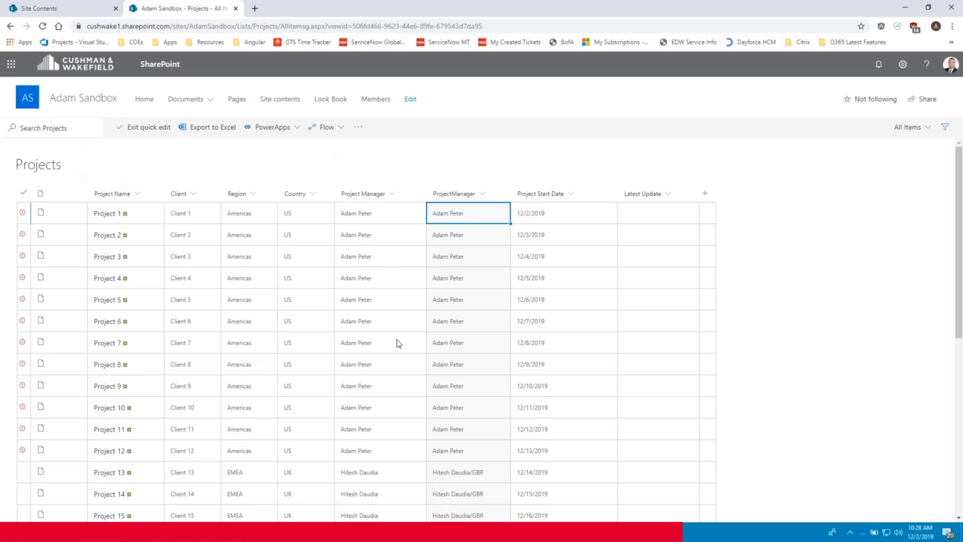
- Resolve Project 1's ProjectManager to the matching USA user and fill it down through Project 12
mouse_move(23, 215)
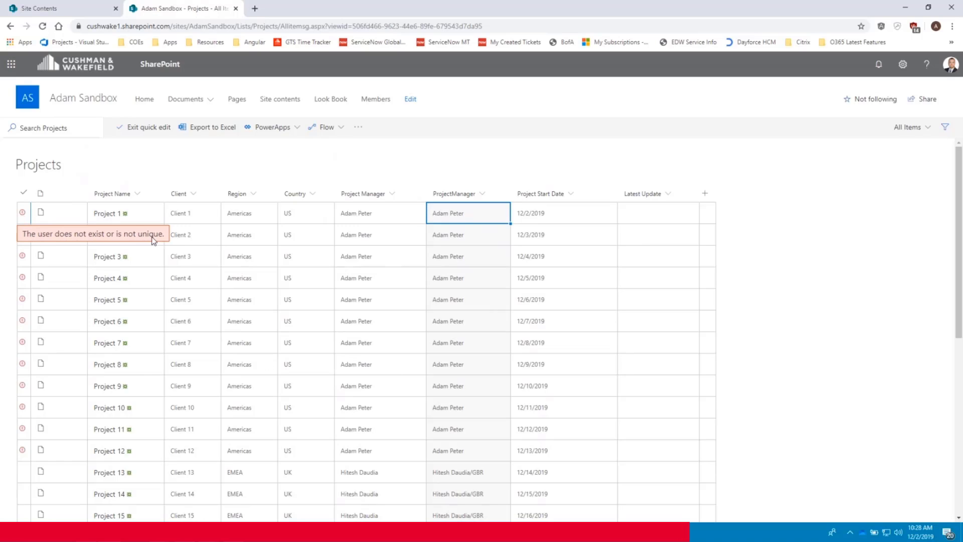
left_click(476, 215)
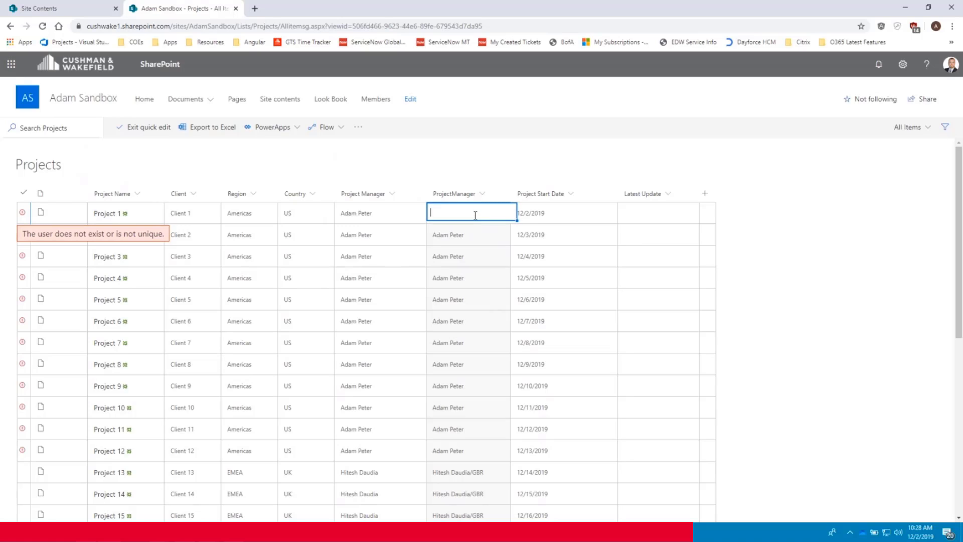
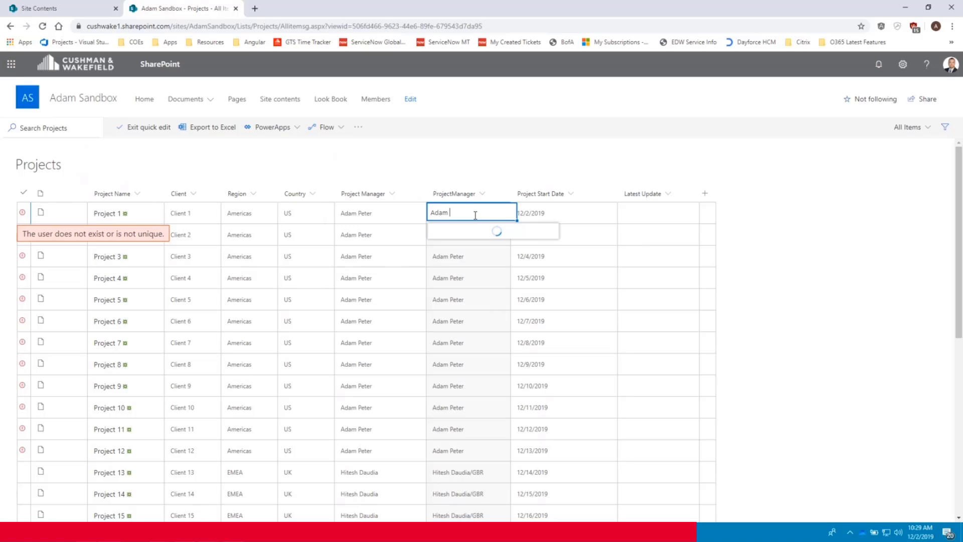
left_click(486, 265)
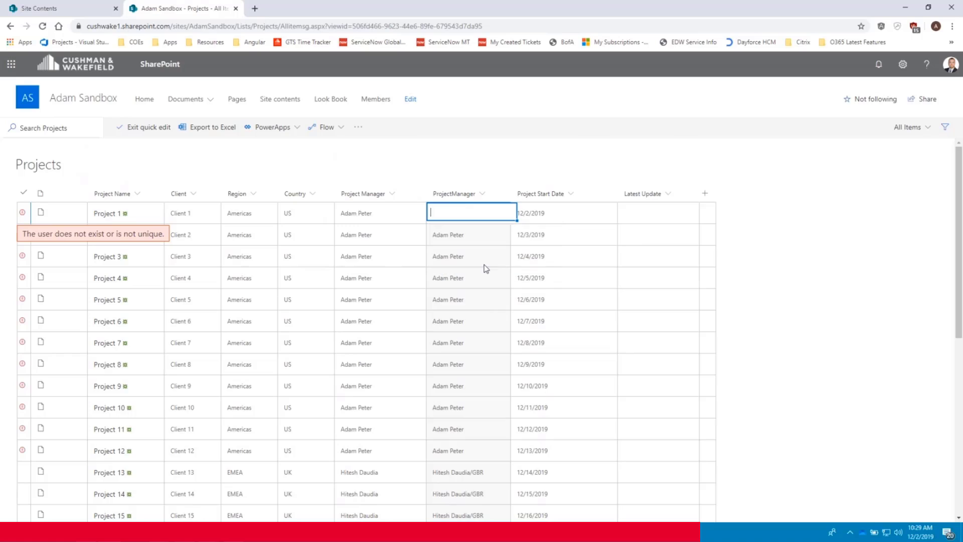
left_click(505, 235)
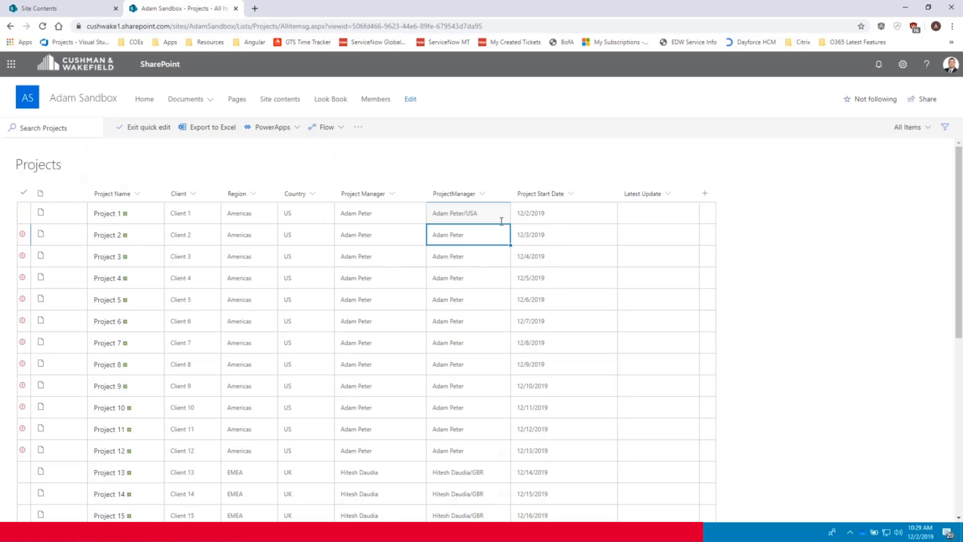
left_click(503, 219)
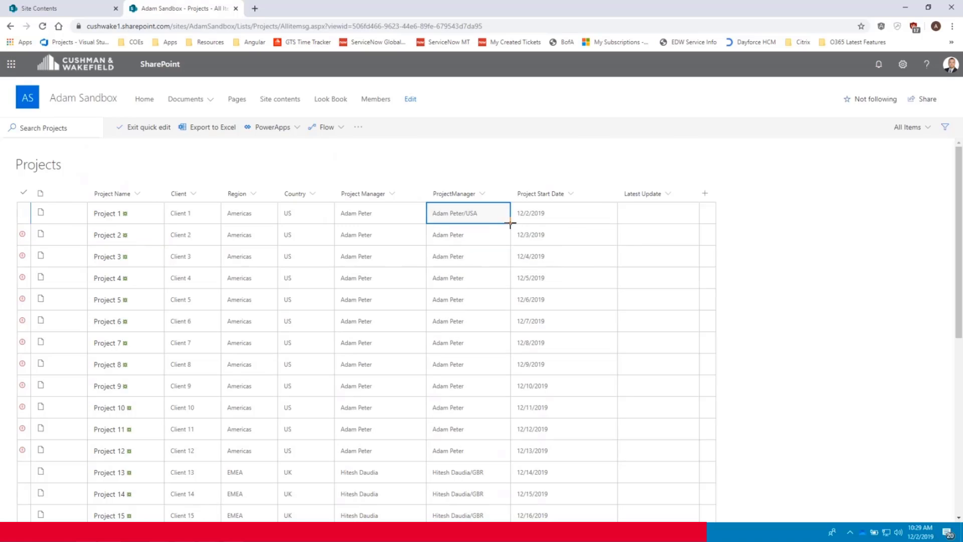
left_click_drag(510, 222, 497, 444)
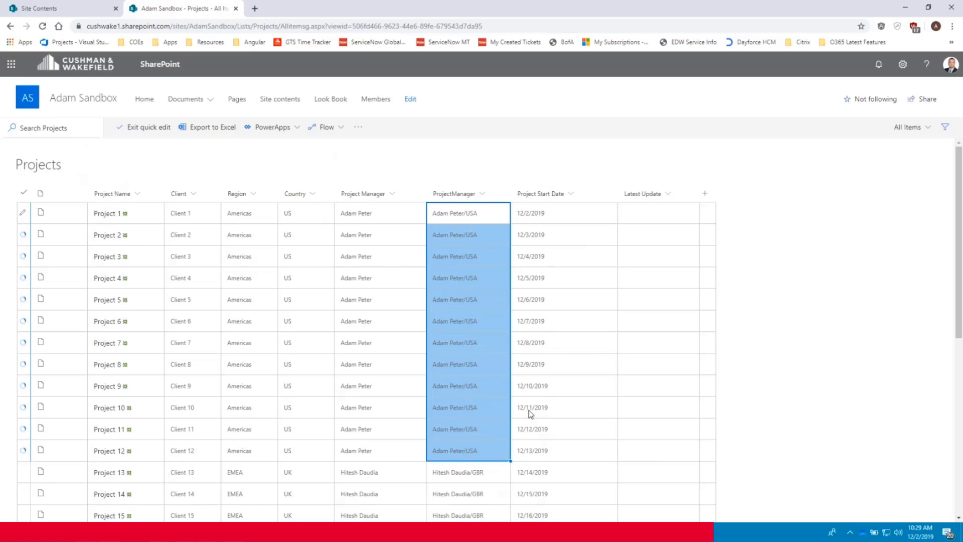
scroll(532, 411, "down", 2)
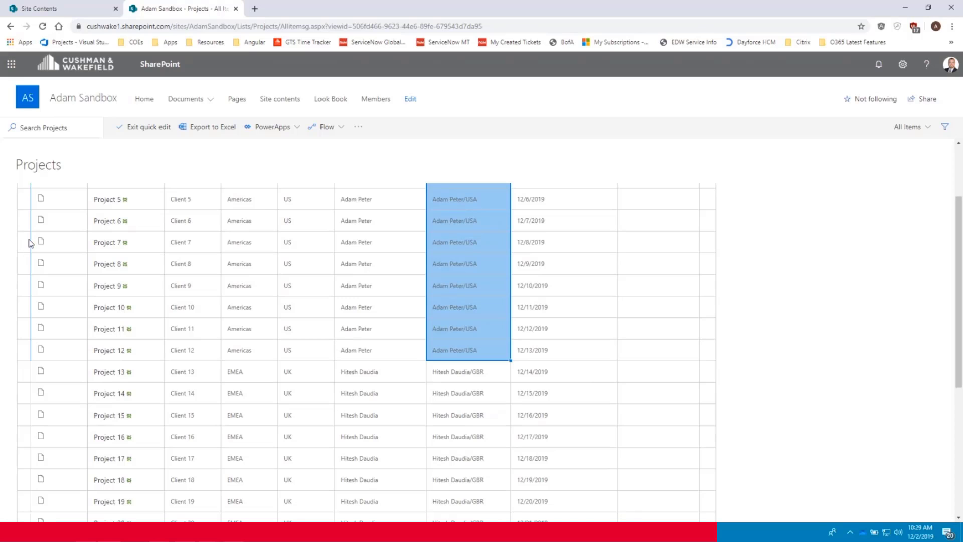
scroll(376, 351, "down", 5)
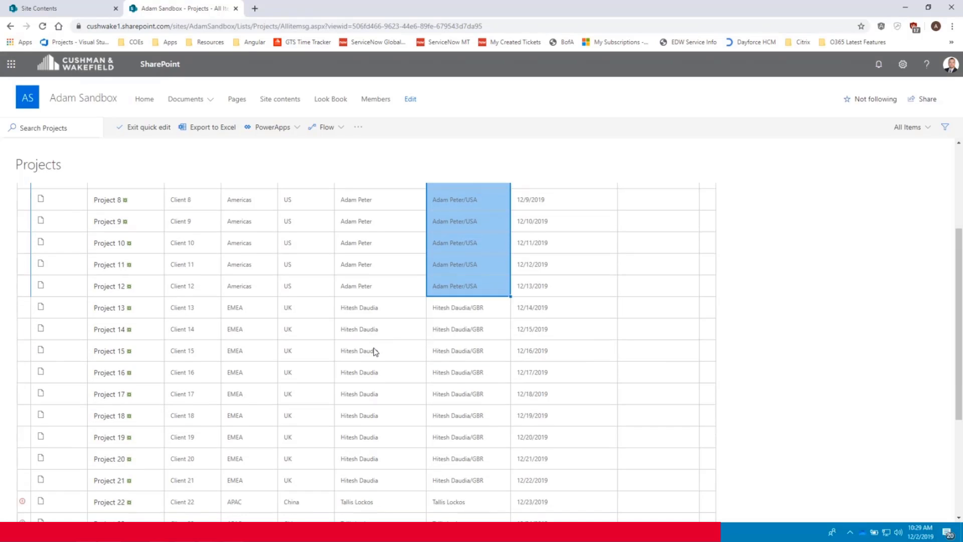
- Resolve Project 22's ProjectManager to the matching person and fill it down through Project 29
left_click(479, 317)
key("BackSpace")
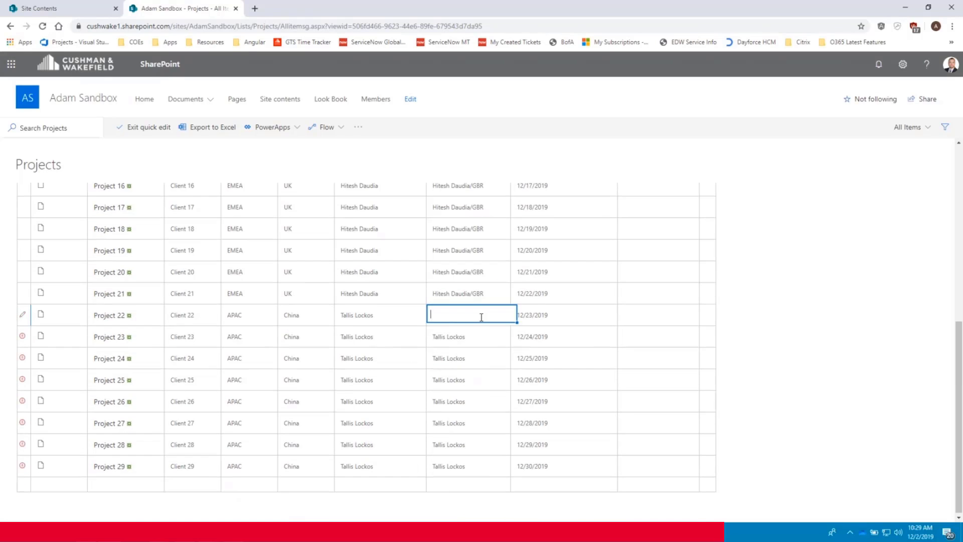
type("Tallis ")
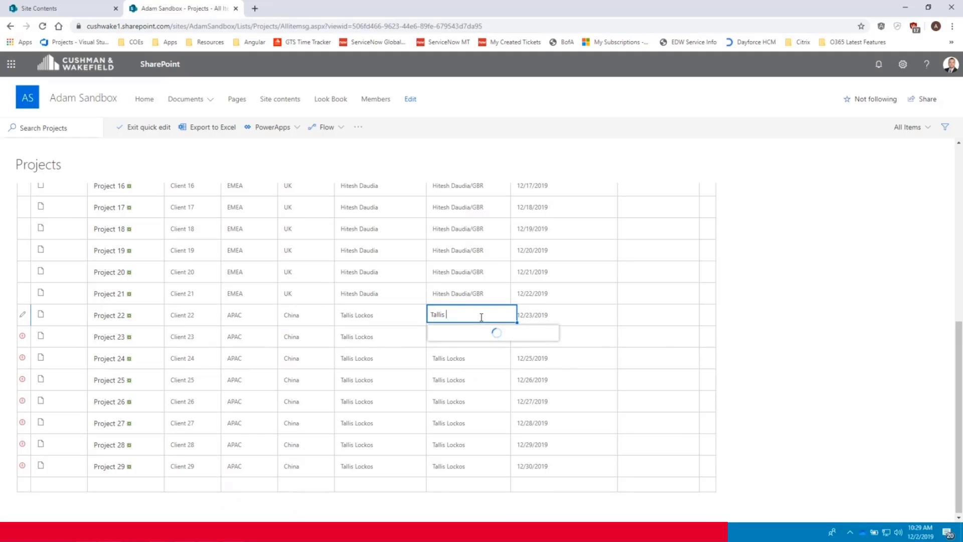
type("lo")
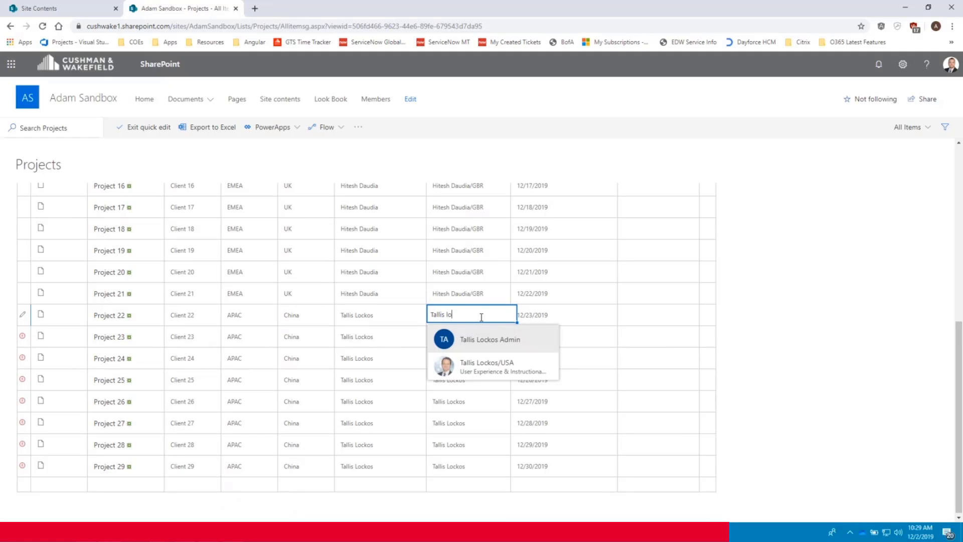
left_click(471, 368)
key("Return")
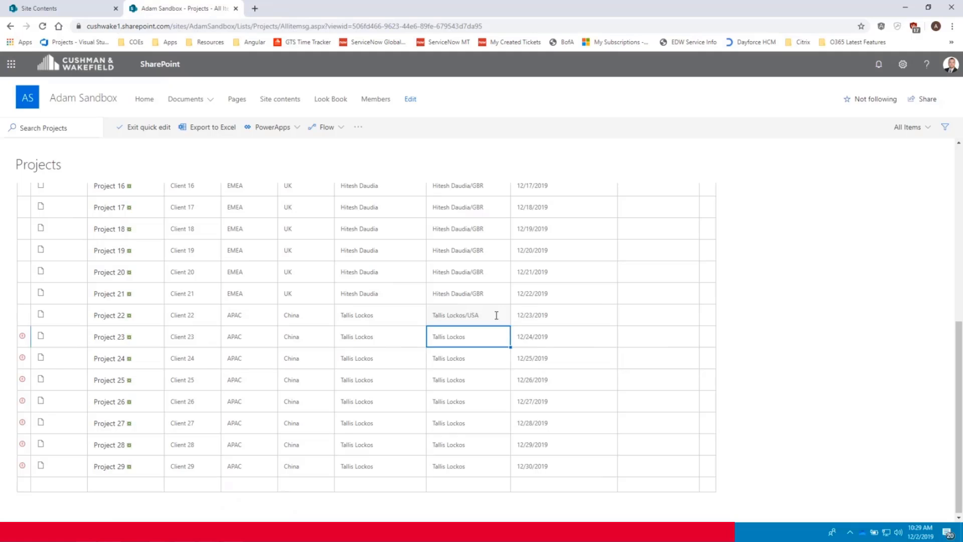
left_click(497, 316)
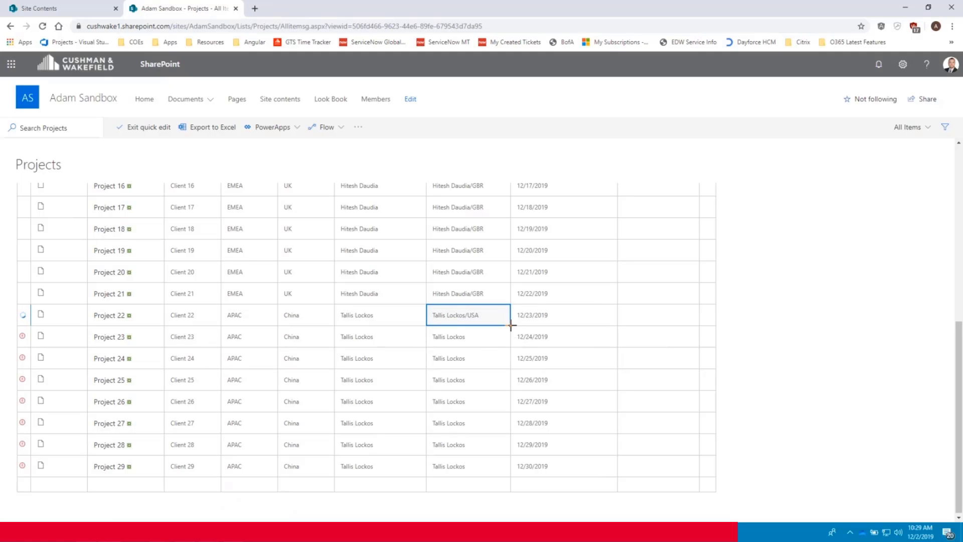
left_click_drag(510, 325, 505, 477)
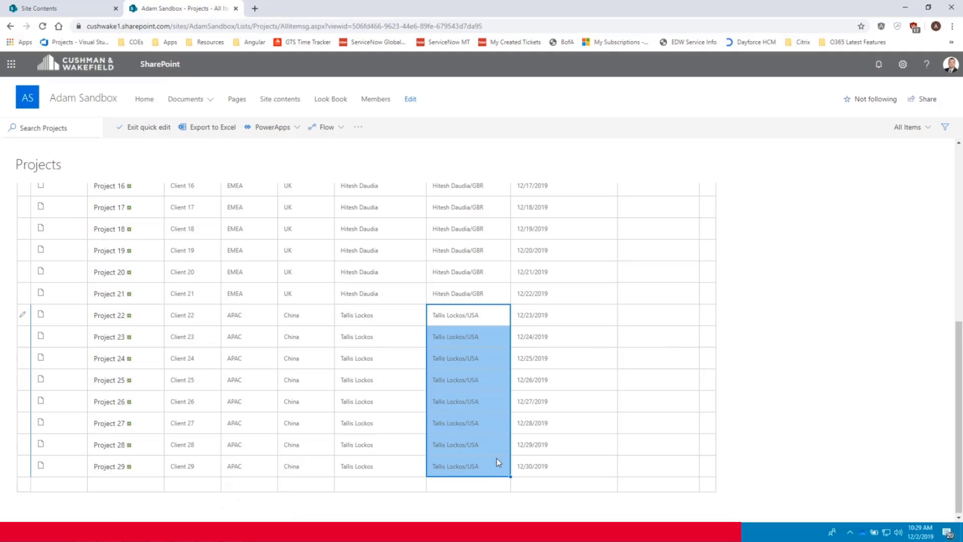
left_click(463, 293)
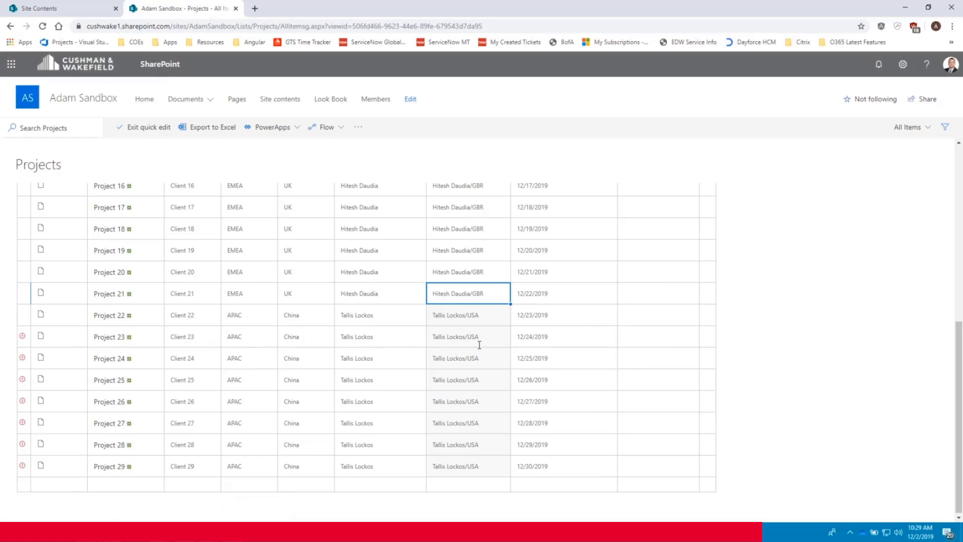
- Copy Project 22's manager entry down to Project 29 again and commit the filled cells
left_click(506, 342)
left_click(507, 311)
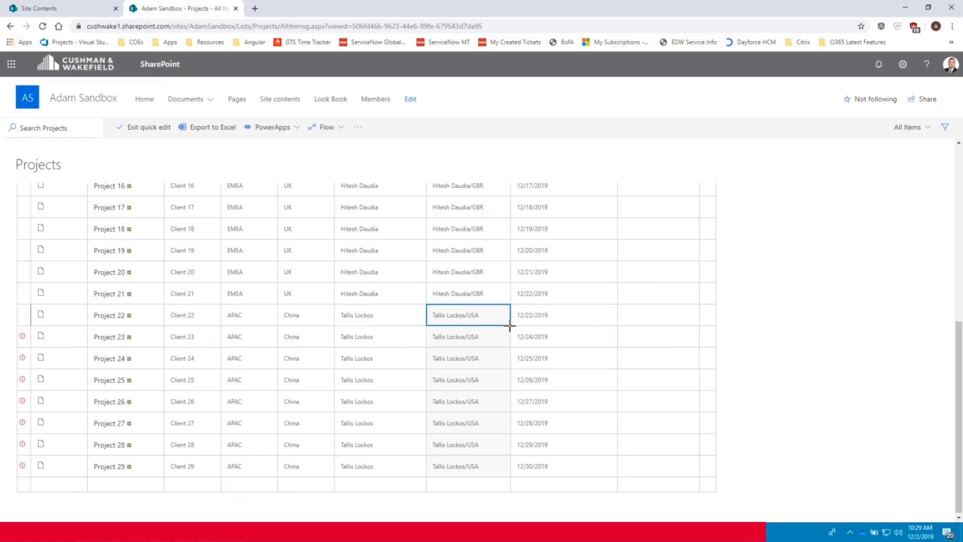
left_click_drag(509, 325, 504, 476)
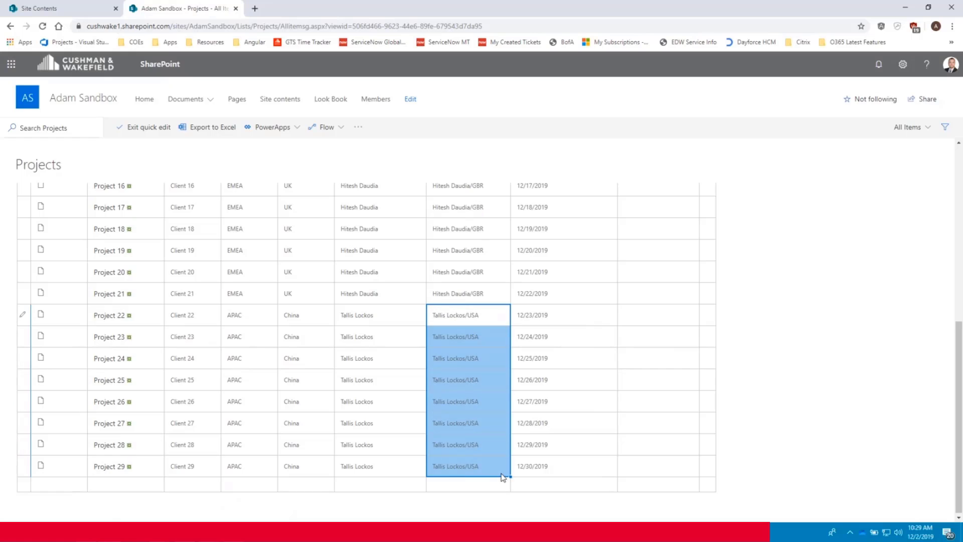
left_click(490, 292)
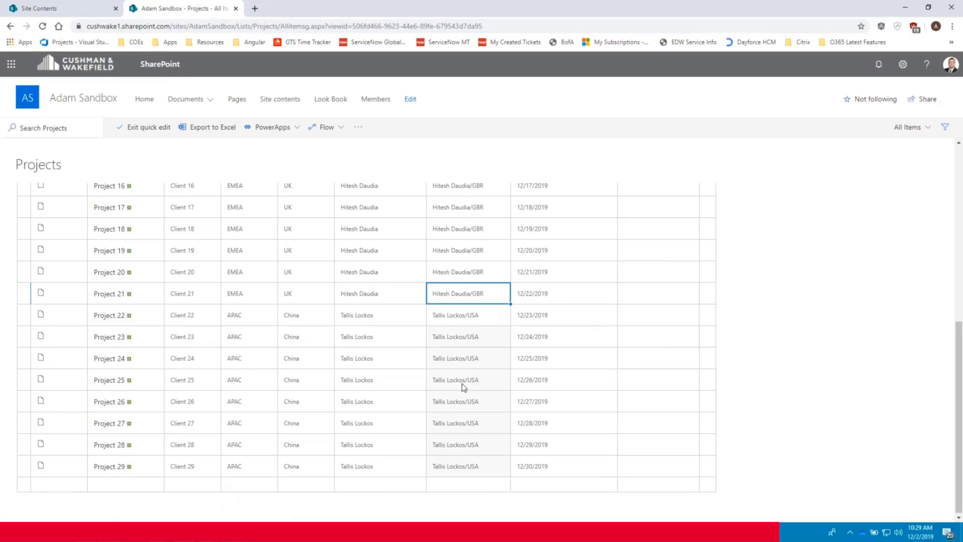
scroll(470, 365, "up", 5)
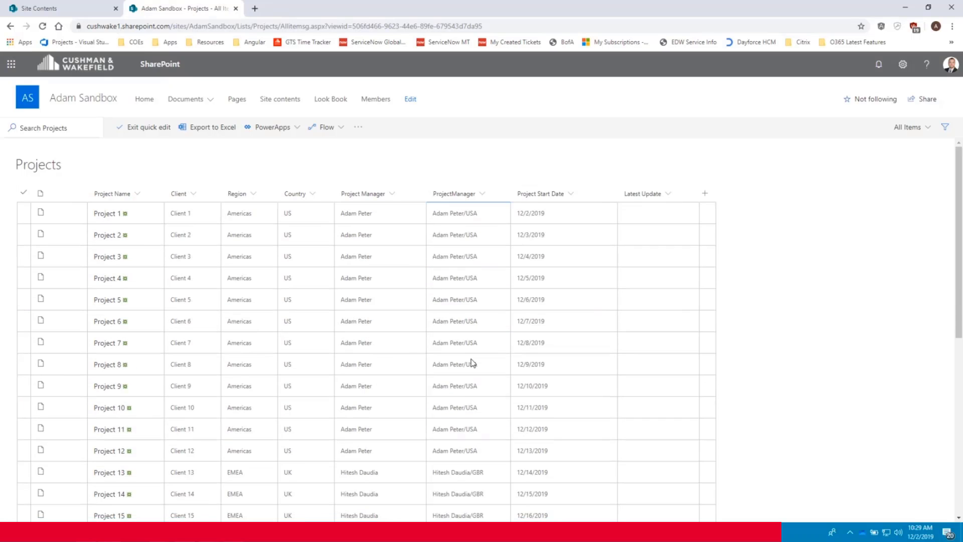
- Leave quick edit and delete the old text Project Manager column along with its data
left_click(157, 131)
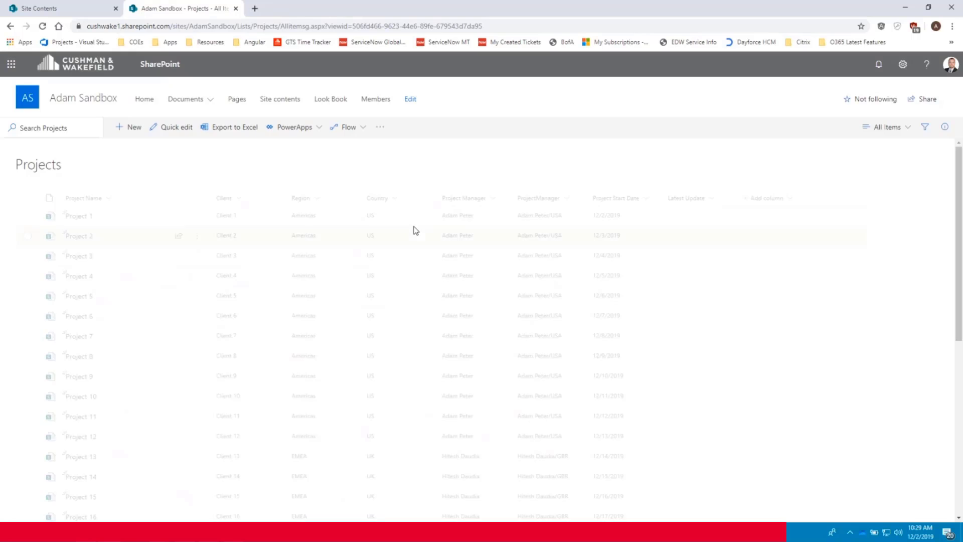
left_click(494, 200)
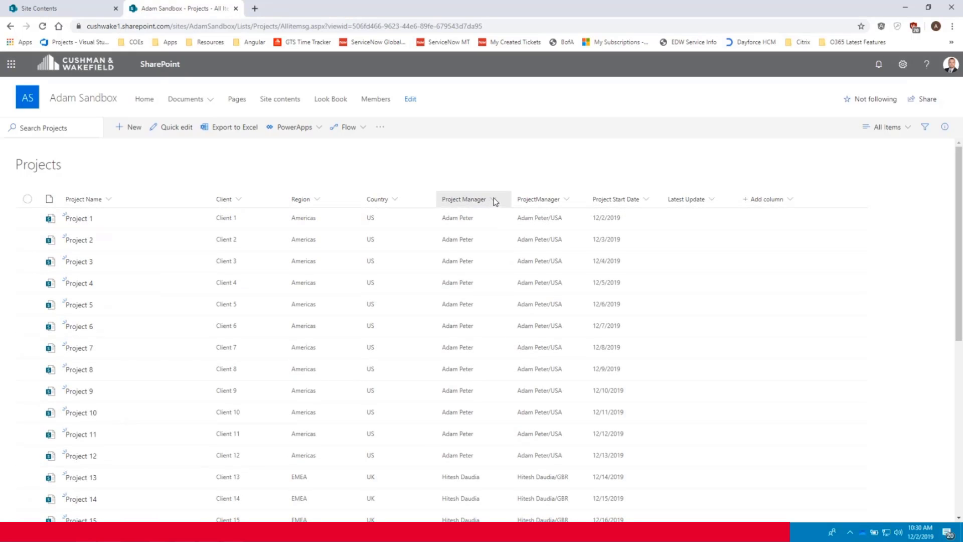
mouse_move(527, 291)
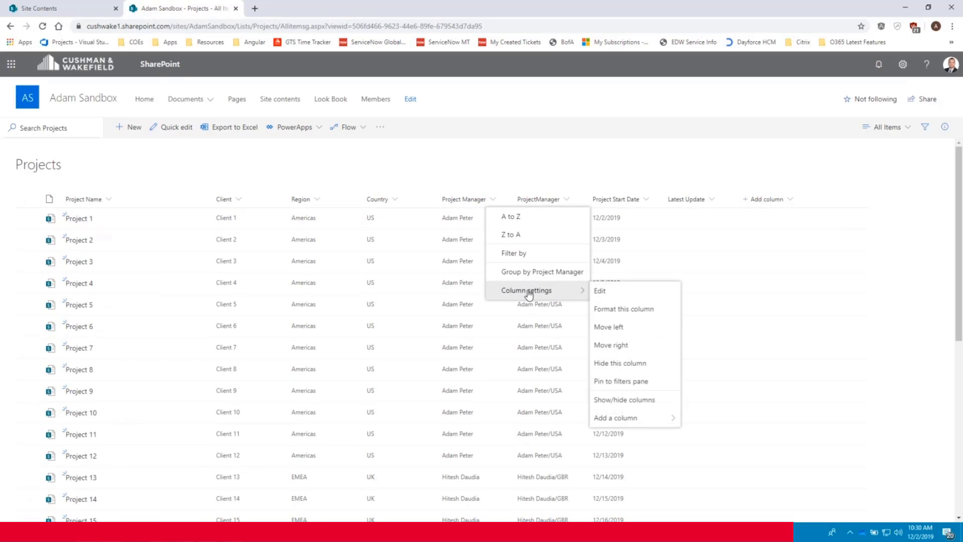
left_click(624, 292)
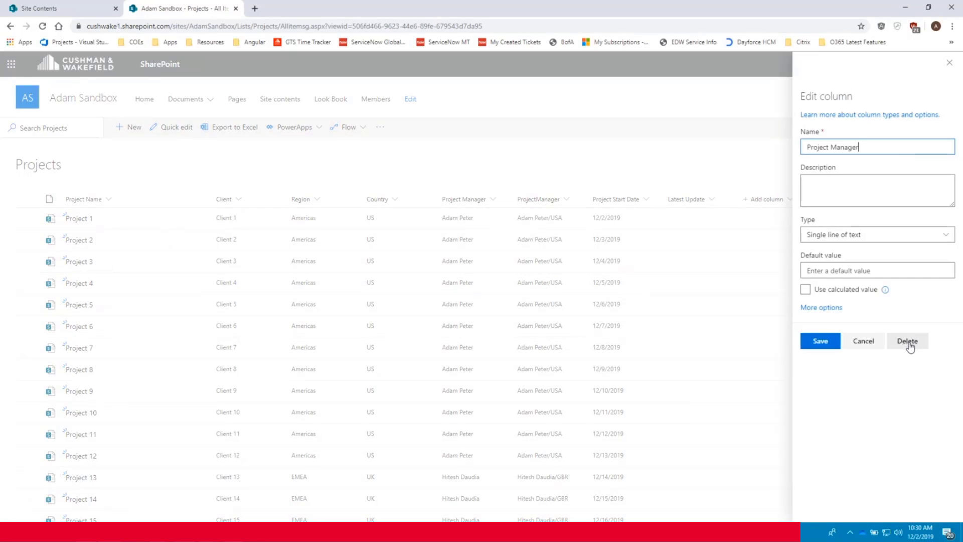
left_click(908, 342)
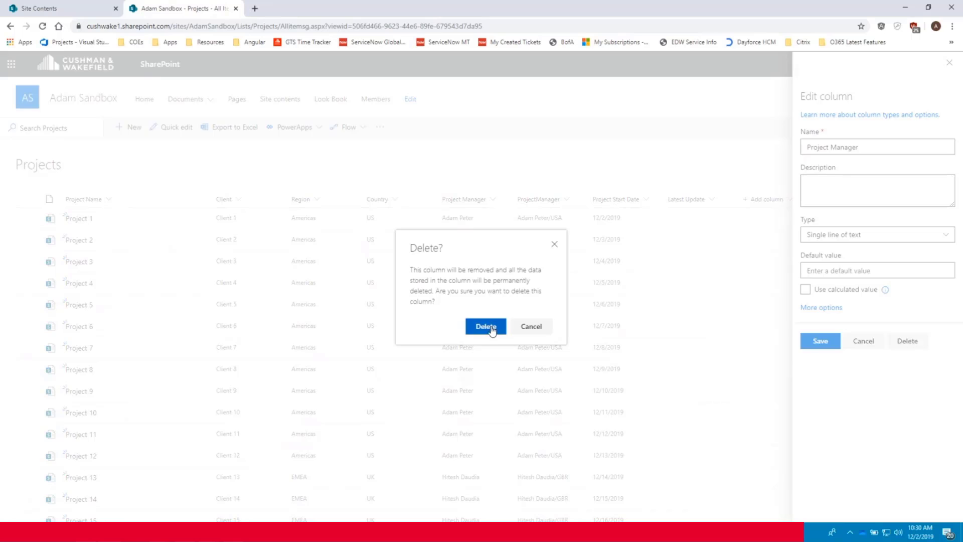
left_click(487, 327)
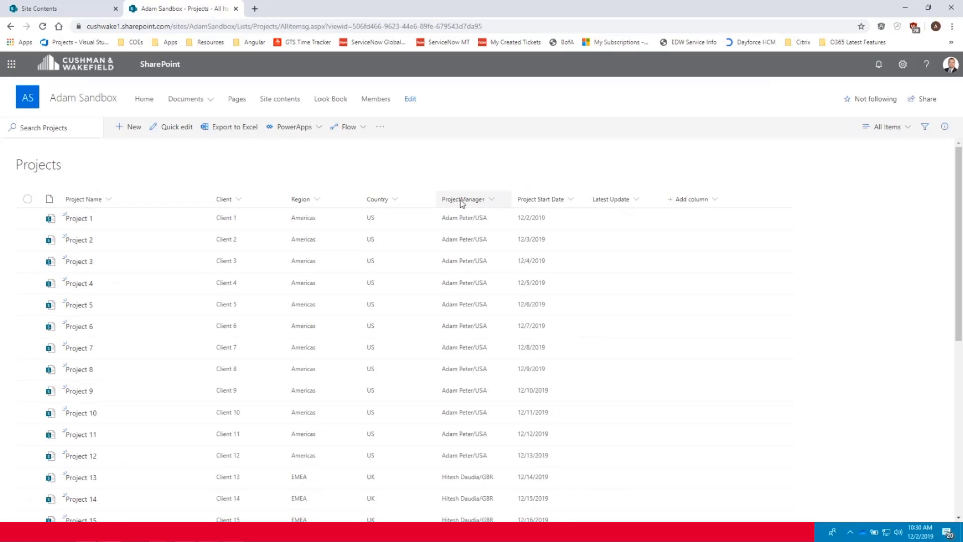
- Rename the ProjectManager person column to 'Project Manager' with a space and save it
left_click(495, 202)
mouse_move(517, 291)
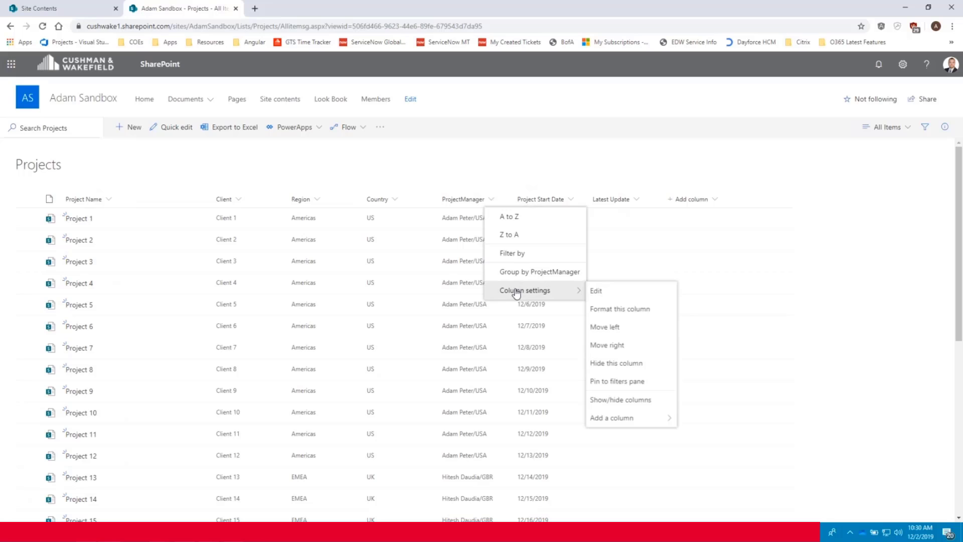
left_click(625, 295)
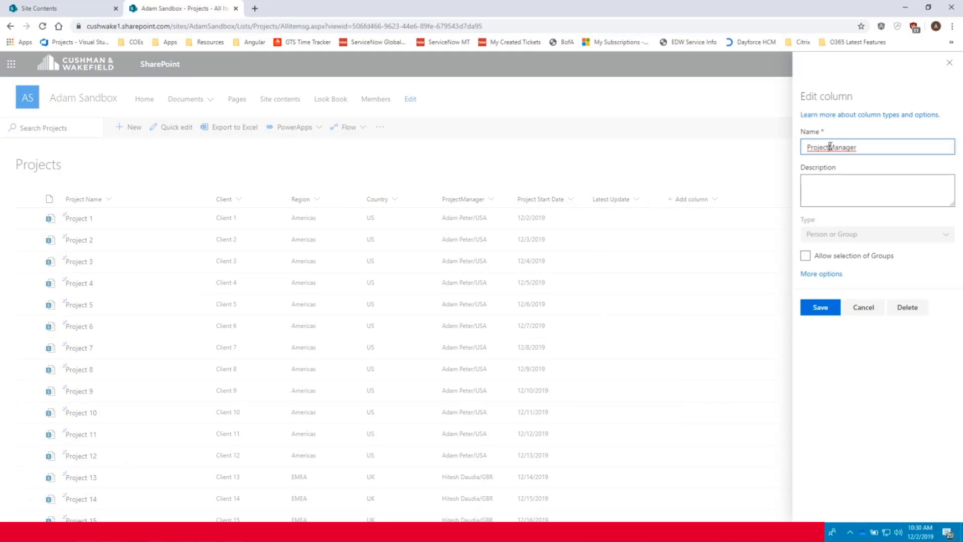
left_click(831, 147)
left_click(821, 307)
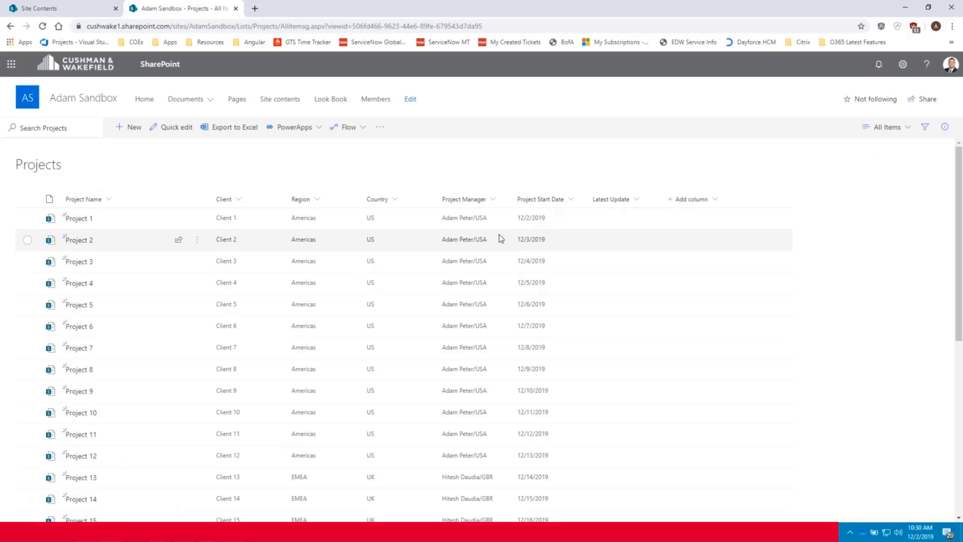
- Review the list's single person-based Project Manager column, then open the All Items view menu
scroll(500, 239, "down", 6)
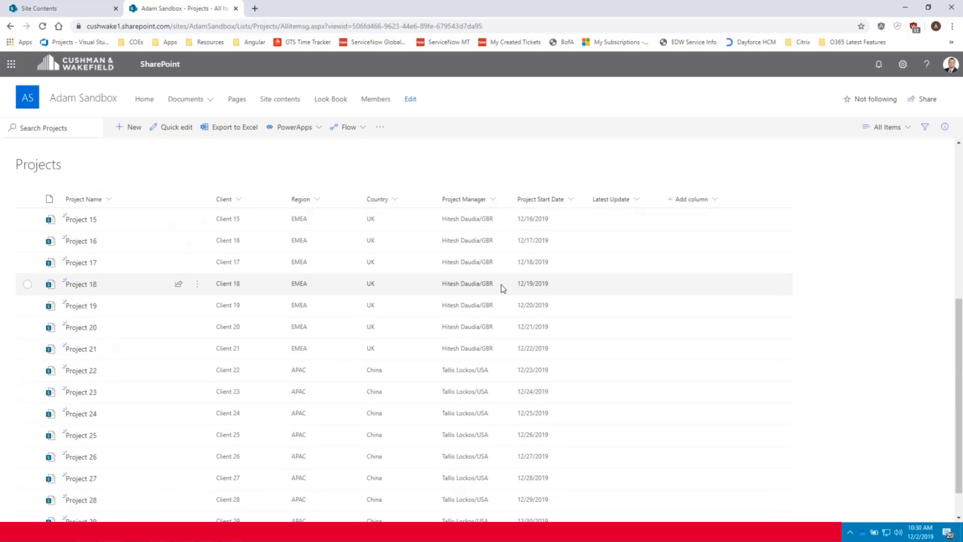
scroll(503, 288, "down", 2)
scroll(476, 398, "up", 7)
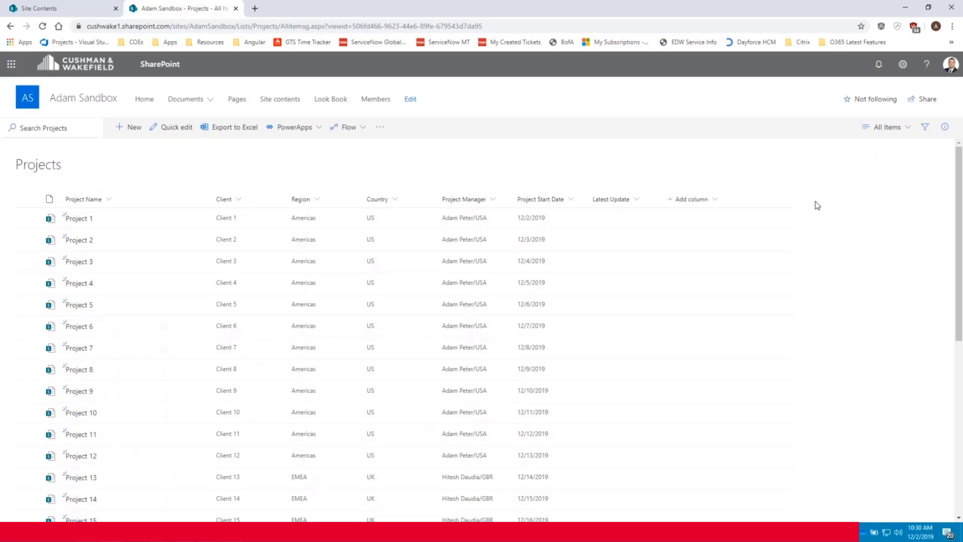
left_click(886, 127)
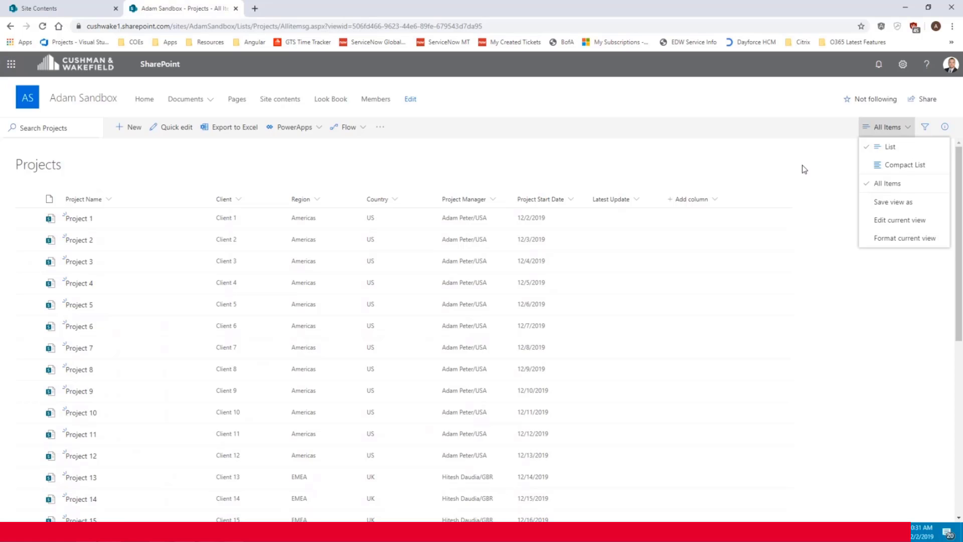
- Edit the current view and name it 'My Projects'
left_click(891, 221)
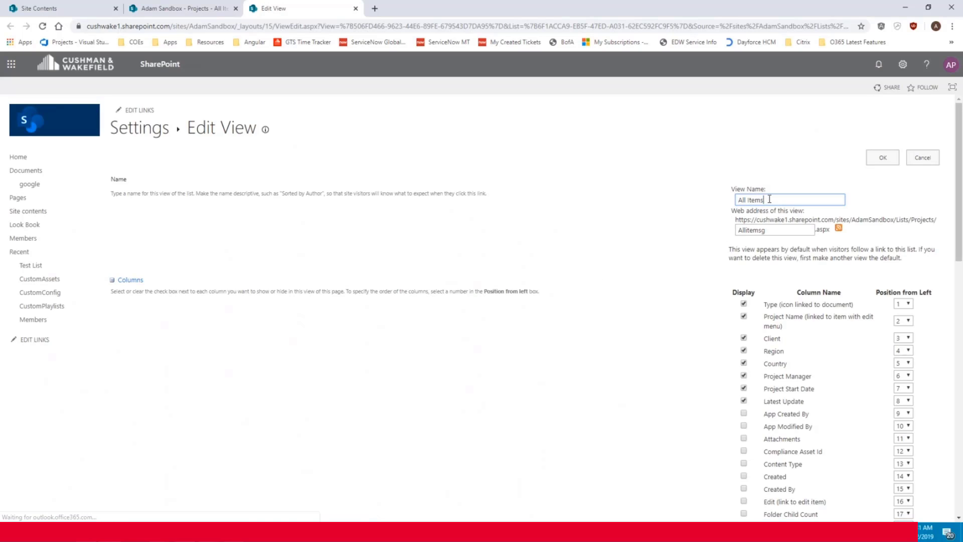
type("My Proj")
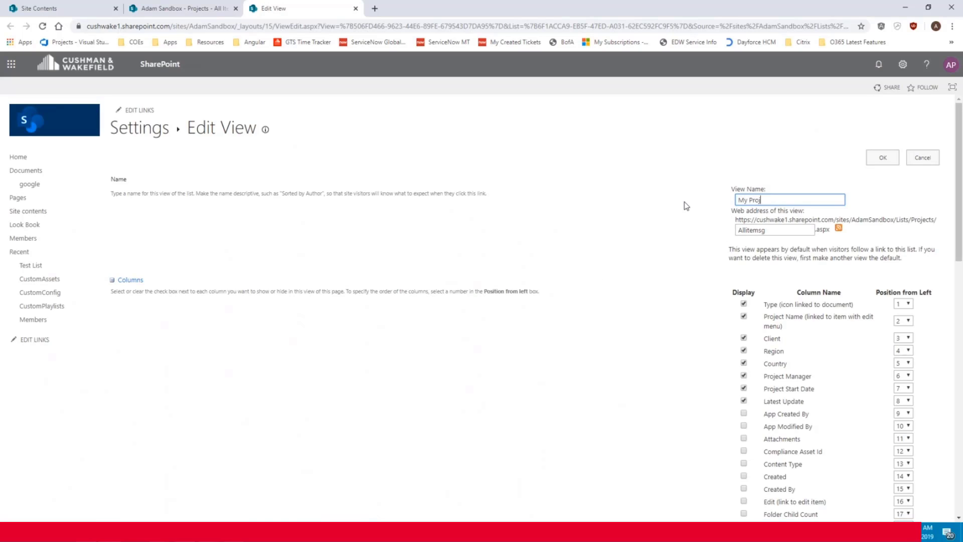
type("ects")
scroll(703, 317, "down", 6)
scroll(703, 317, "down", 6)
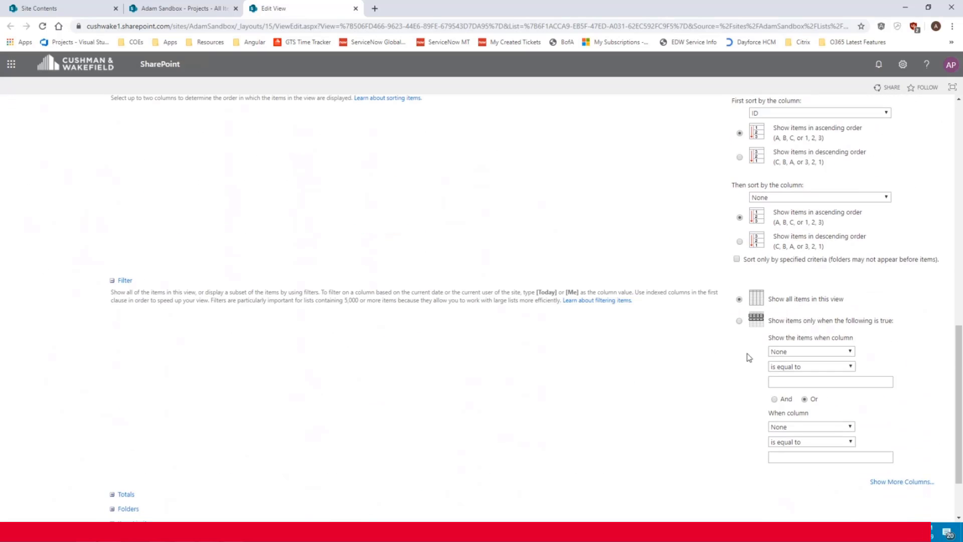
- Filter the view to Project Manager is equal to [Me] and save it
left_click(796, 351)
scroll(803, 318, "down", 3)
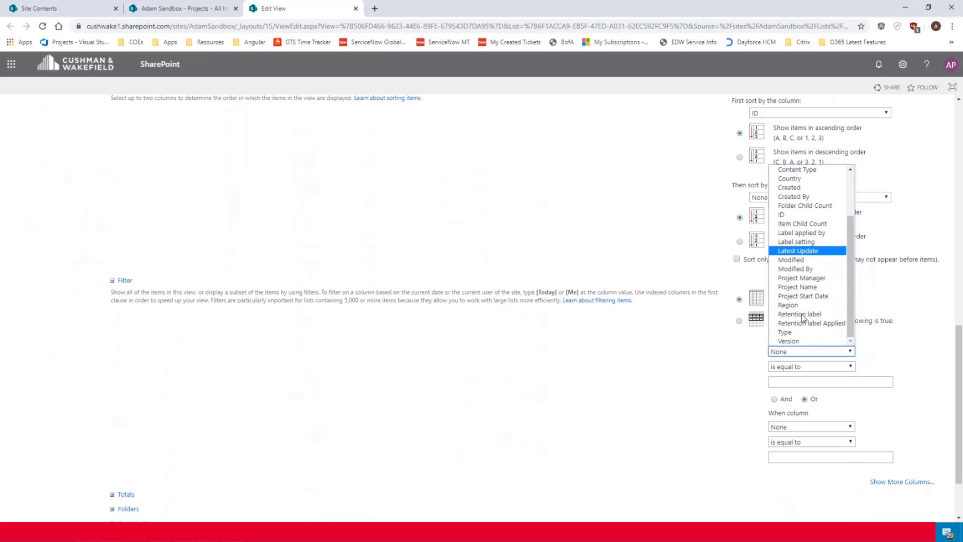
left_click(802, 277)
left_click(819, 381)
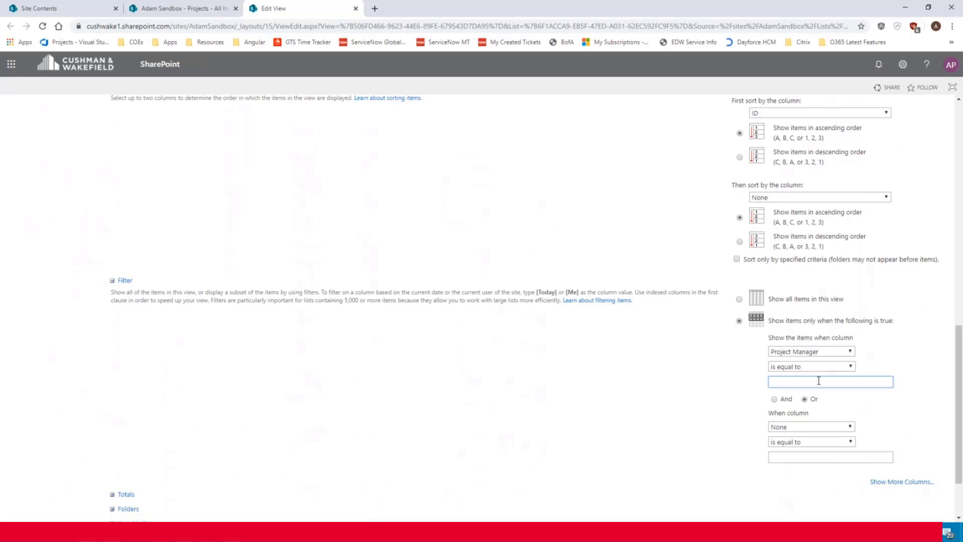
type("[Me")
type("Me")
scroll(819, 381, "down", 2)
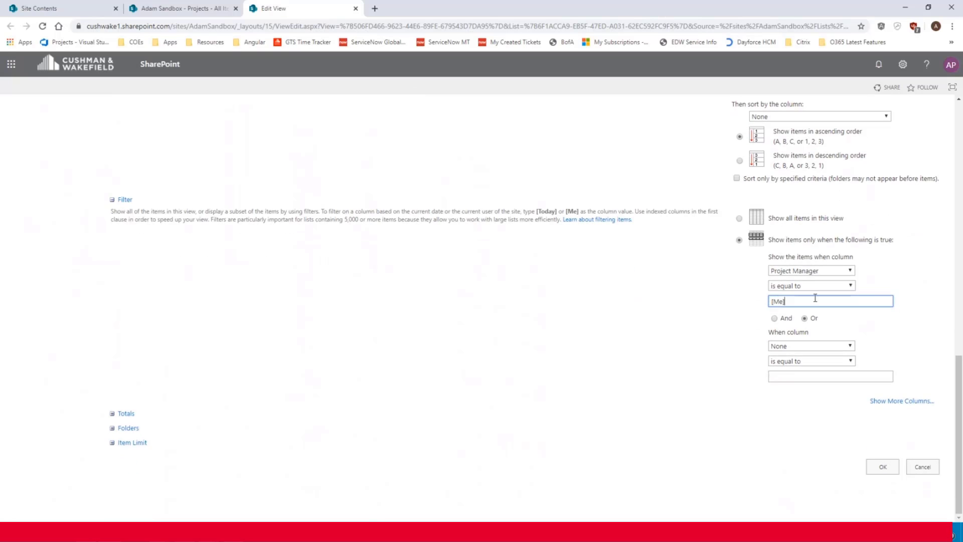
left_click(883, 469)
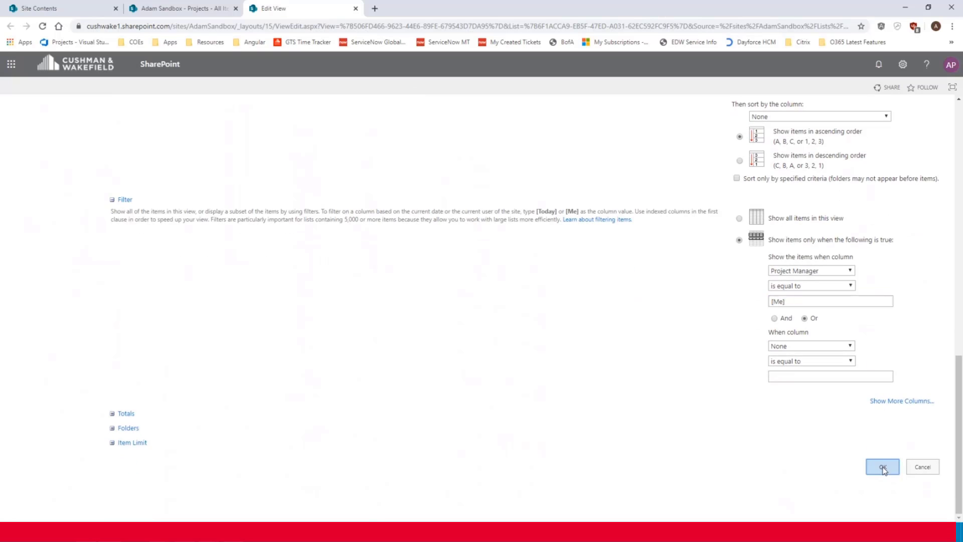